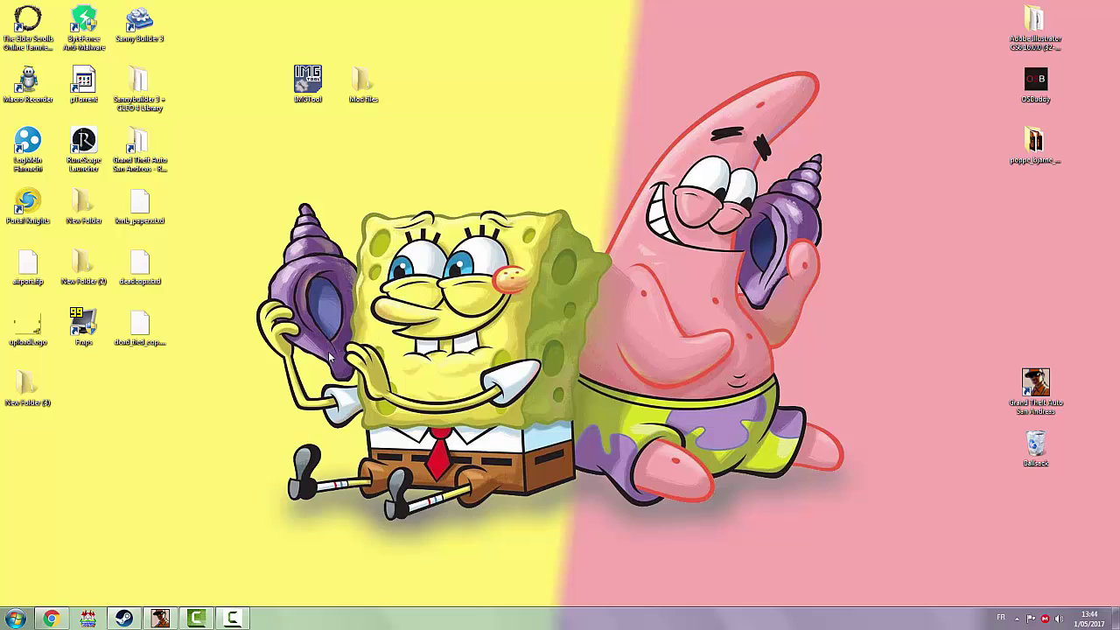
# Step: Rearrange the desktop icons and select the IMGTool program
pyautogui.moveTo(347, 279)
pyautogui.mouseDown()
pyautogui.moveTo(413, 334)
pyautogui.moveTo(513, 372)
pyautogui.moveTo(451, 325)
pyautogui.moveTo(348, 282)
pyautogui.mouseUp()
pyautogui.press('Right')
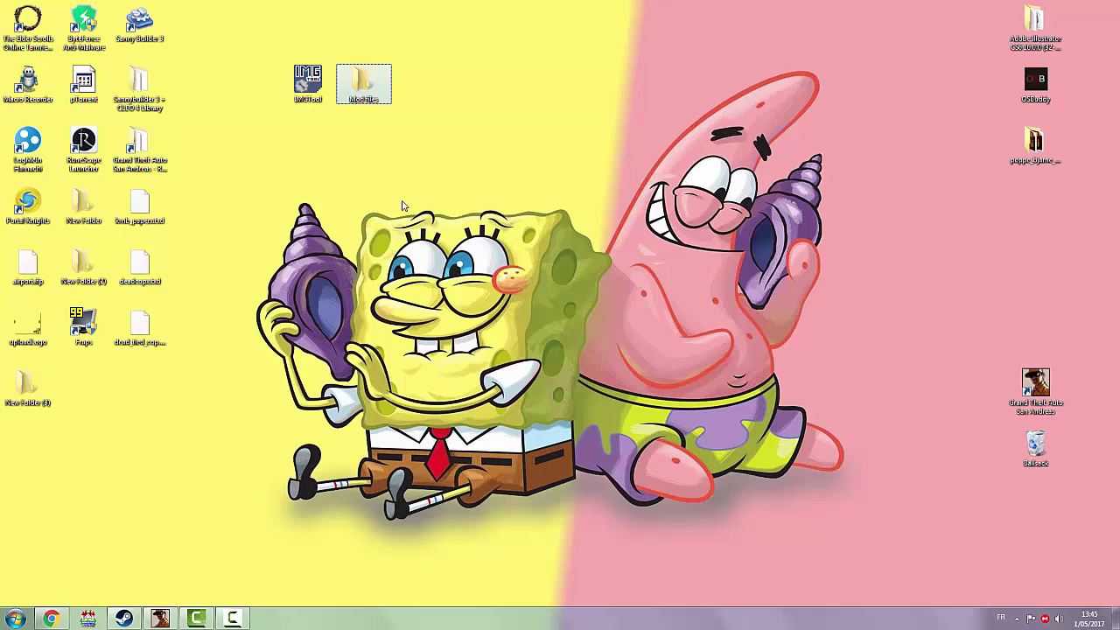
pyautogui.click(402, 206)
pyautogui.moveTo(576, 204)
pyautogui.mouseDown()
pyautogui.moveTo(378, 367)
pyautogui.moveTo(364, 395)
pyautogui.mouseUp()
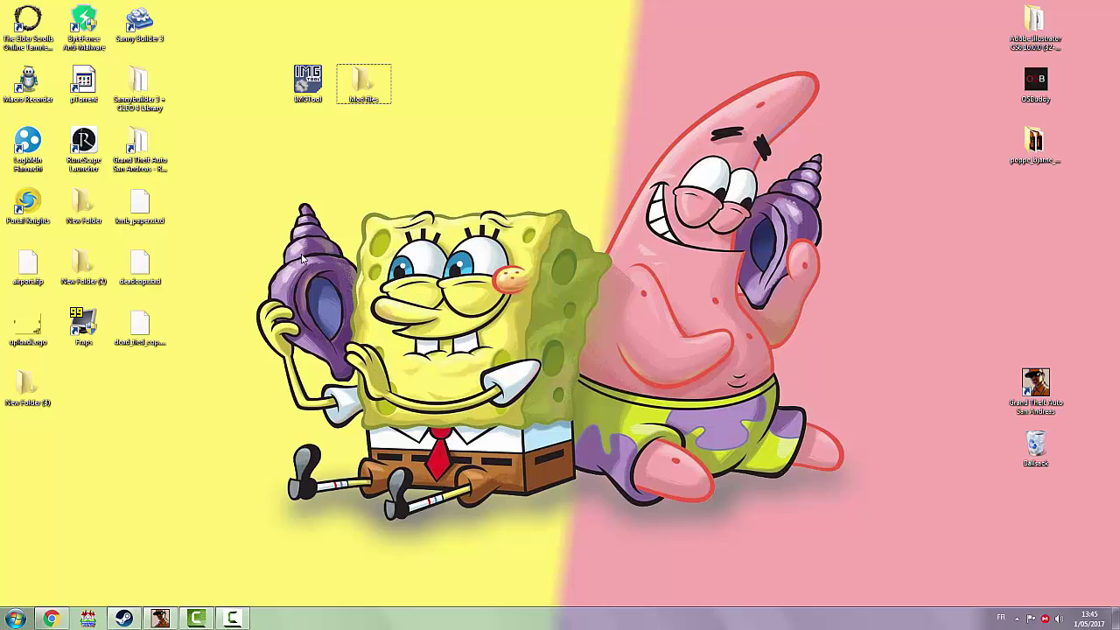
pyautogui.click(306, 82)
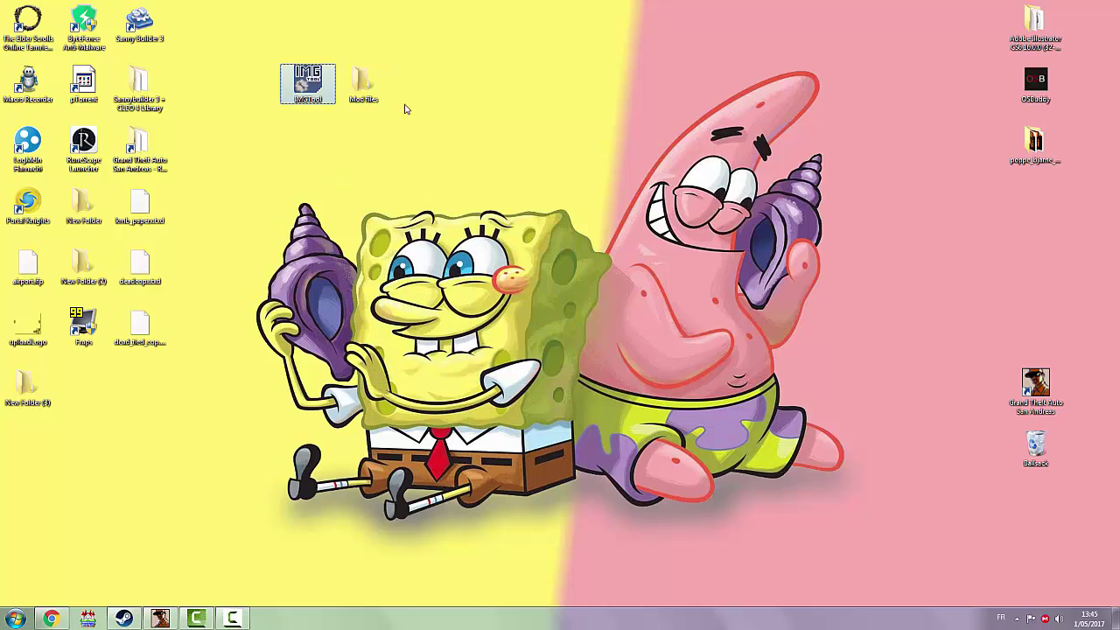
pyautogui.click(362, 93)
pyautogui.click(313, 128)
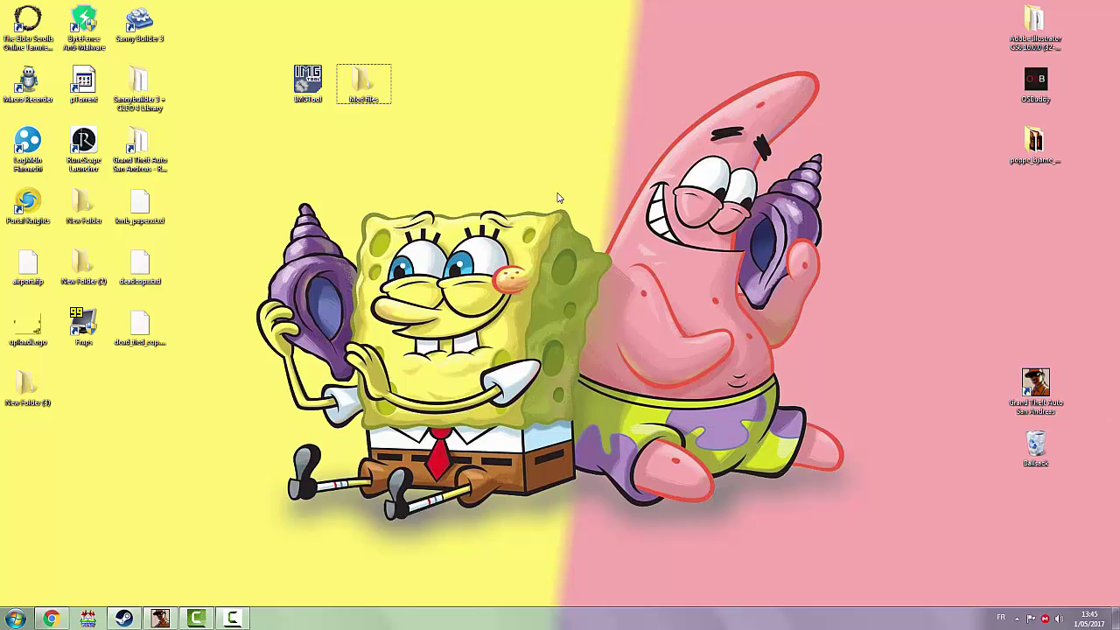
pyautogui.moveTo(572, 208)
pyautogui.mouseDown()
pyautogui.moveTo(426, 287)
pyautogui.moveTo(347, 371)
pyautogui.mouseUp()
pyautogui.click(317, 89)
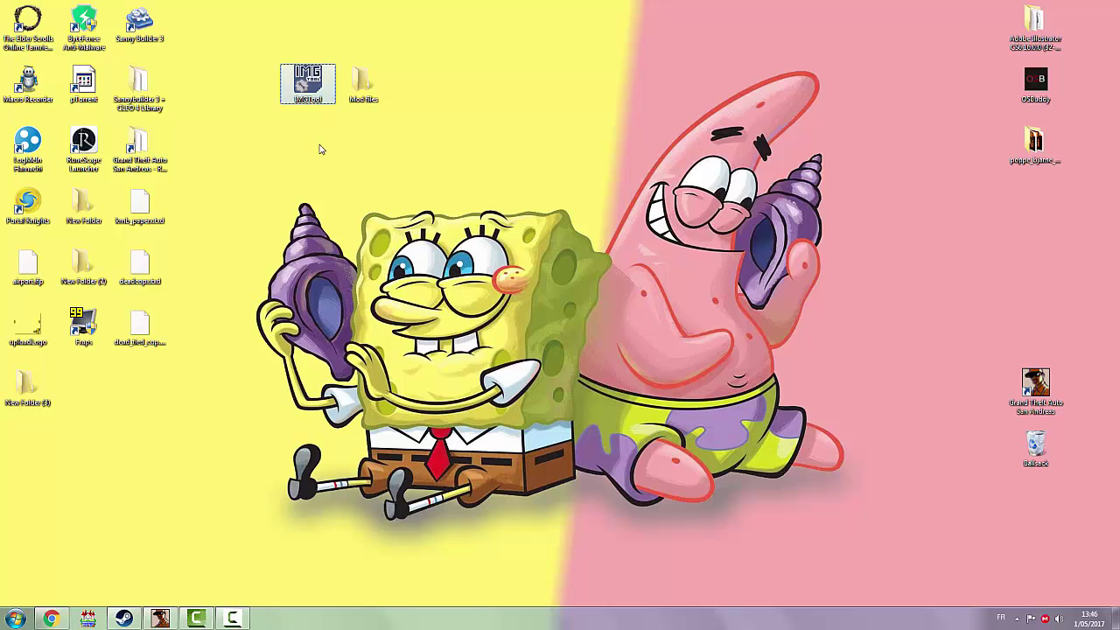
# Step: Launch IMGTool.exe as administrator after dismissing the unverified-publisher security warning
pyautogui.doubleClick(306, 87)
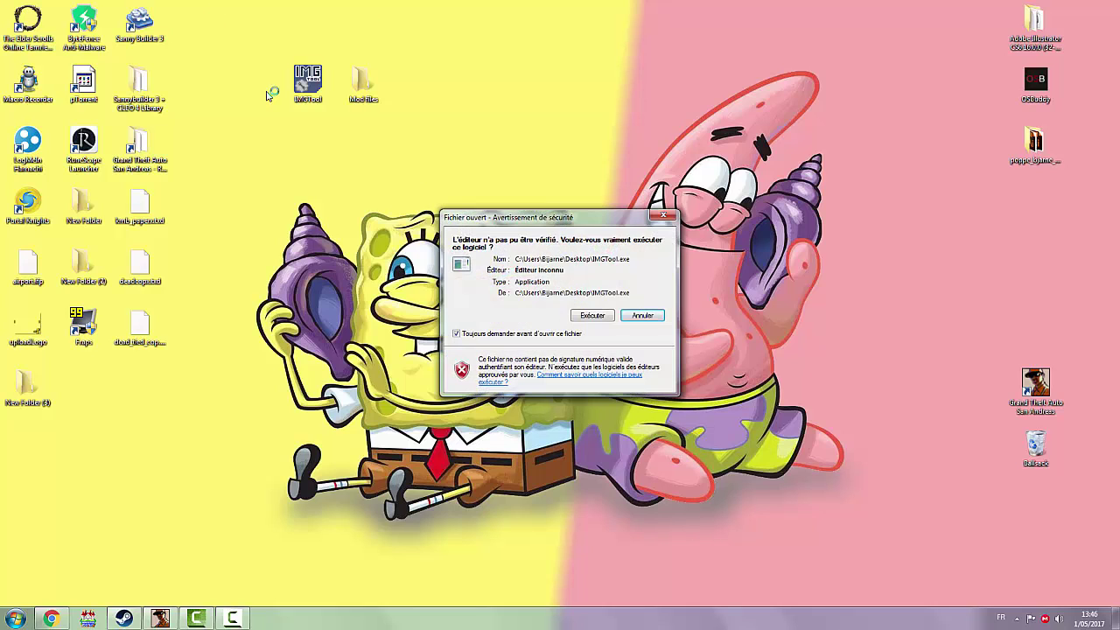
pyautogui.click(666, 215)
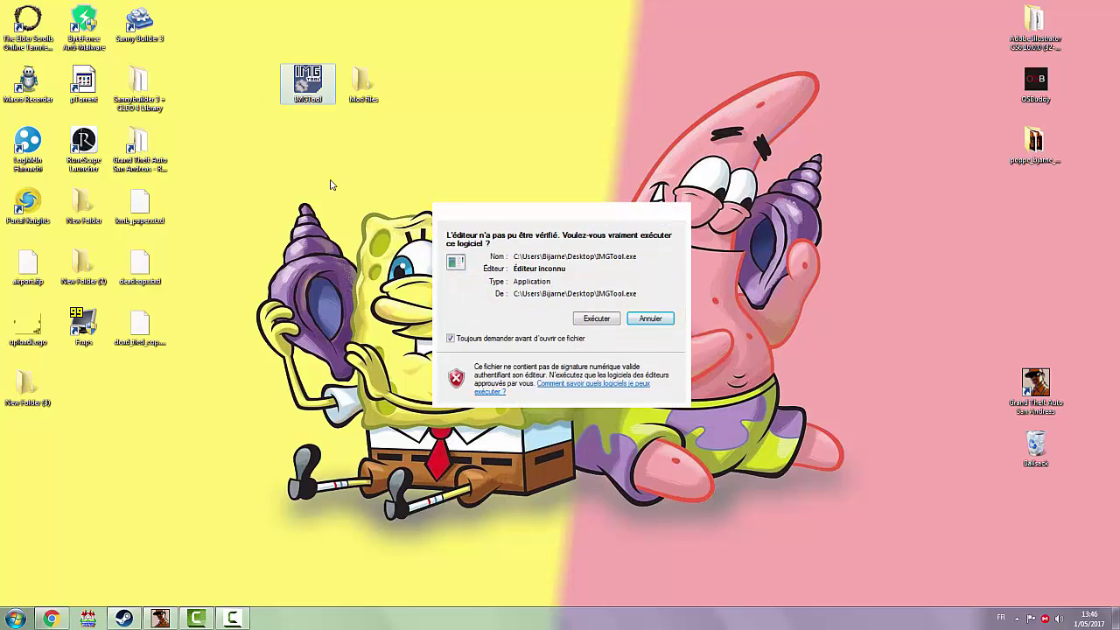
pyautogui.rightClick(313, 87)
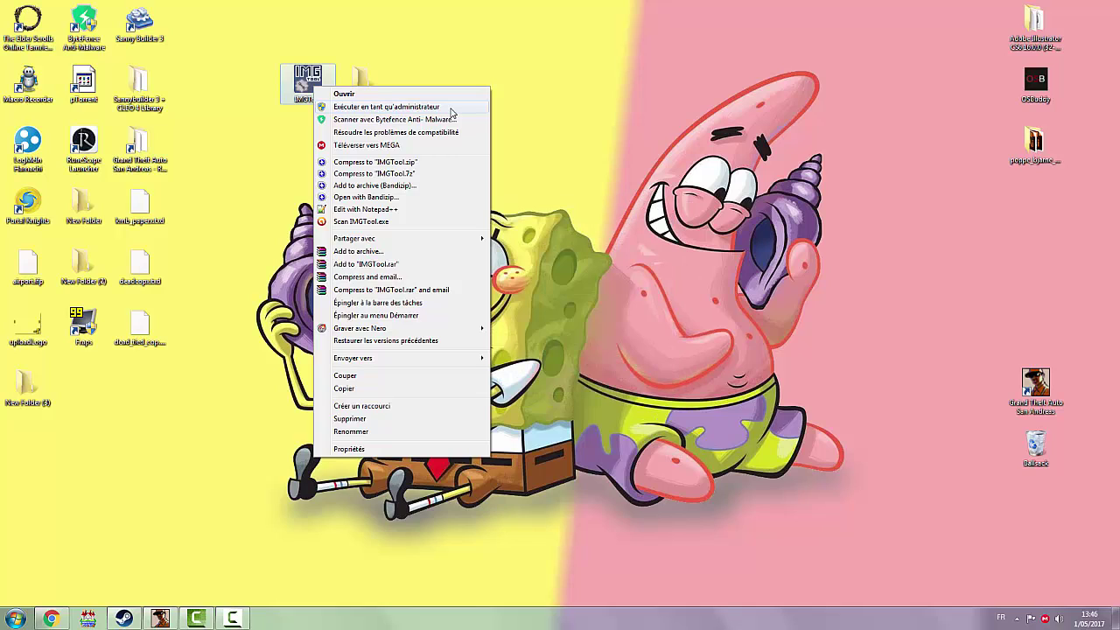
pyautogui.click(404, 109)
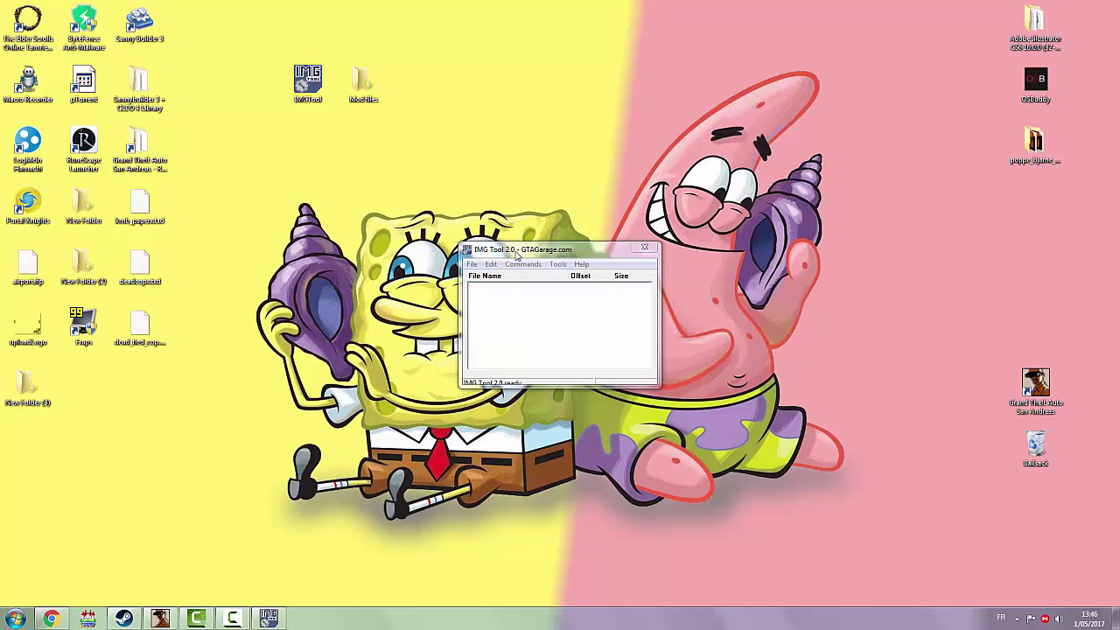
# Step: Bring up the archive Open dialog (Ctrl+O) and browse to steamapps\common
pyautogui.click(517, 254)
pyautogui.hotkey('alt', 'f')
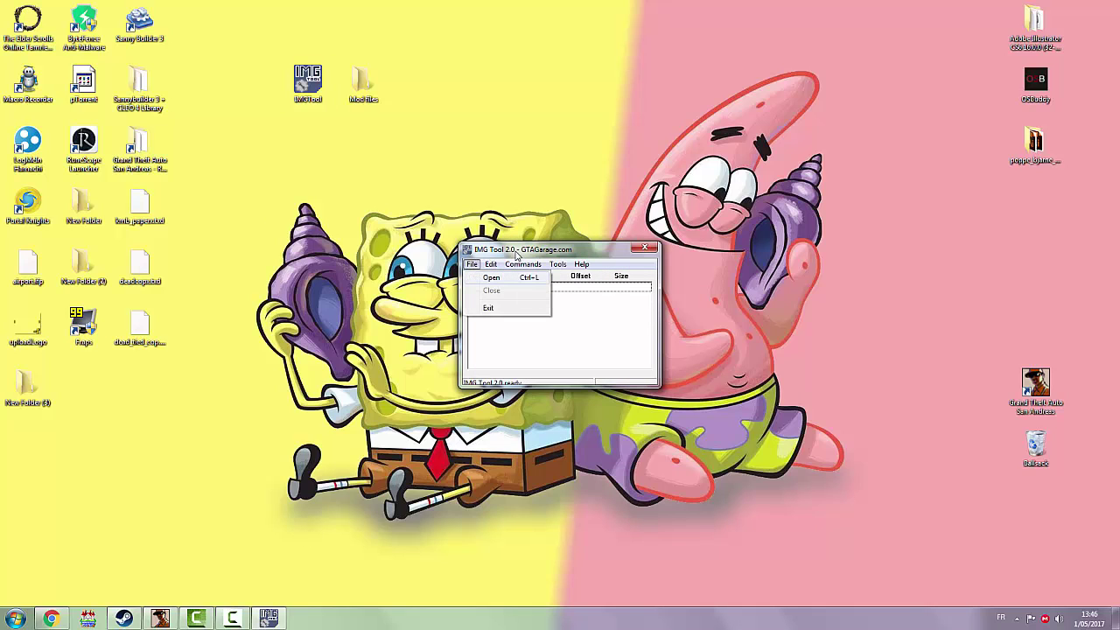
pyautogui.press('Escape')
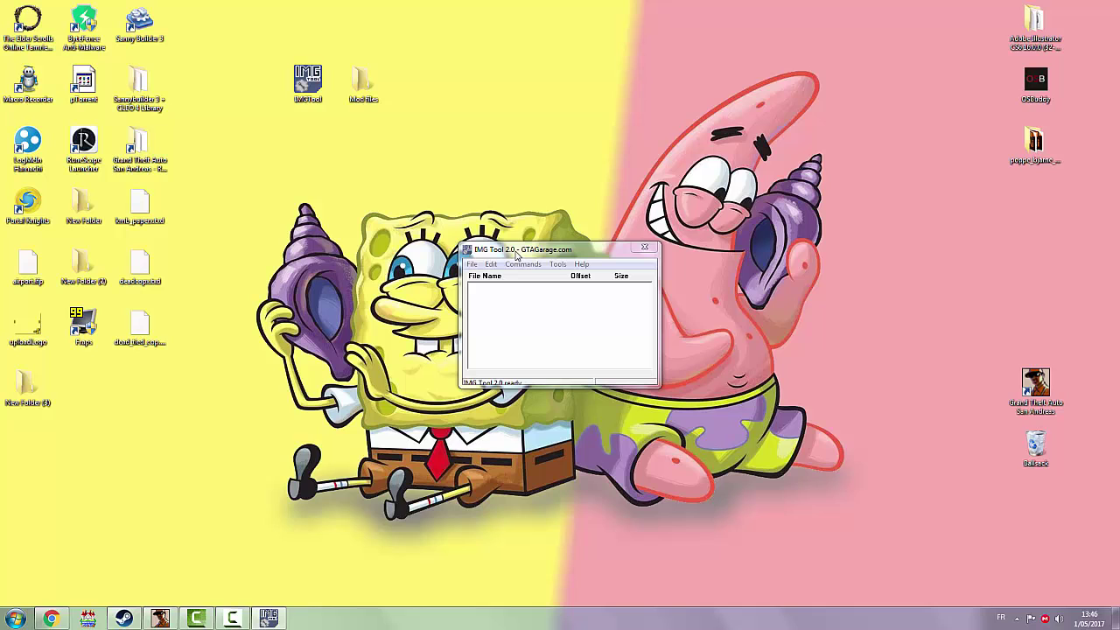
pyautogui.hotkey('ctrl', 'o')
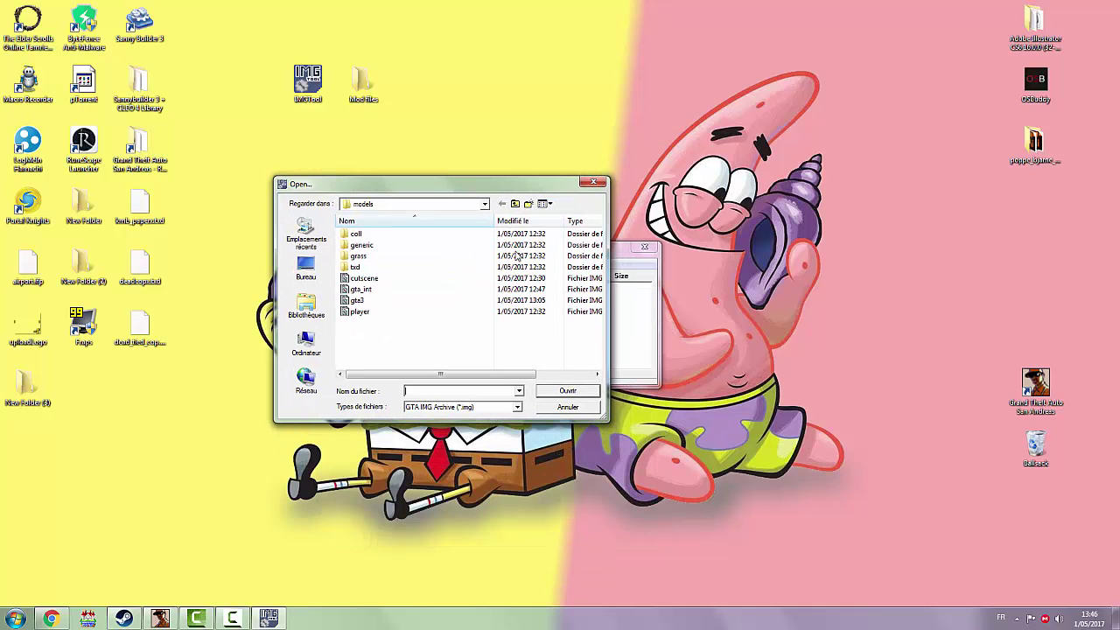
pyautogui.press('BackSpace')
pyautogui.press('BackSpace')
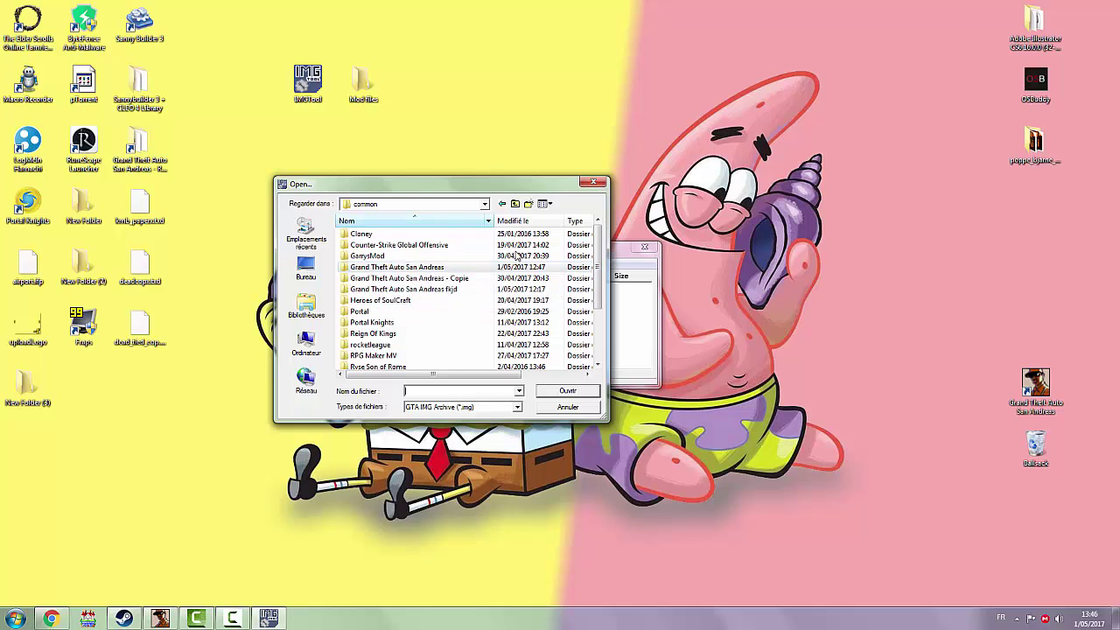
pyautogui.press('BackSpace')
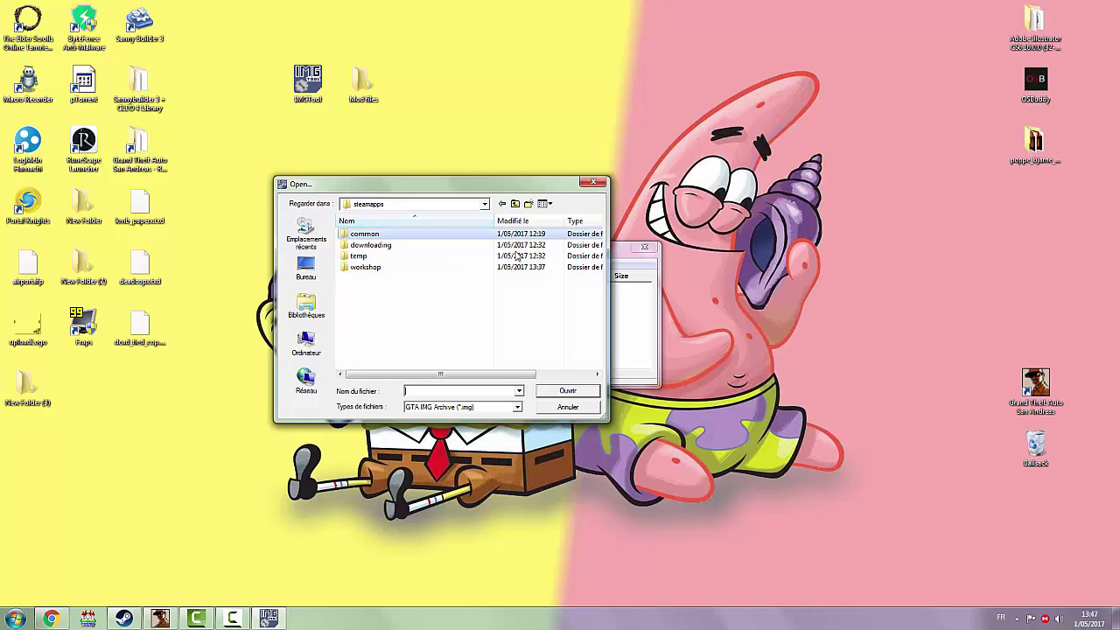
pyautogui.press('Return')
# Step: Open gta3 from Grand Theft Auto San Andreas\models, listing 16316 files
pyautogui.press('g')
pyautogui.press('Down')
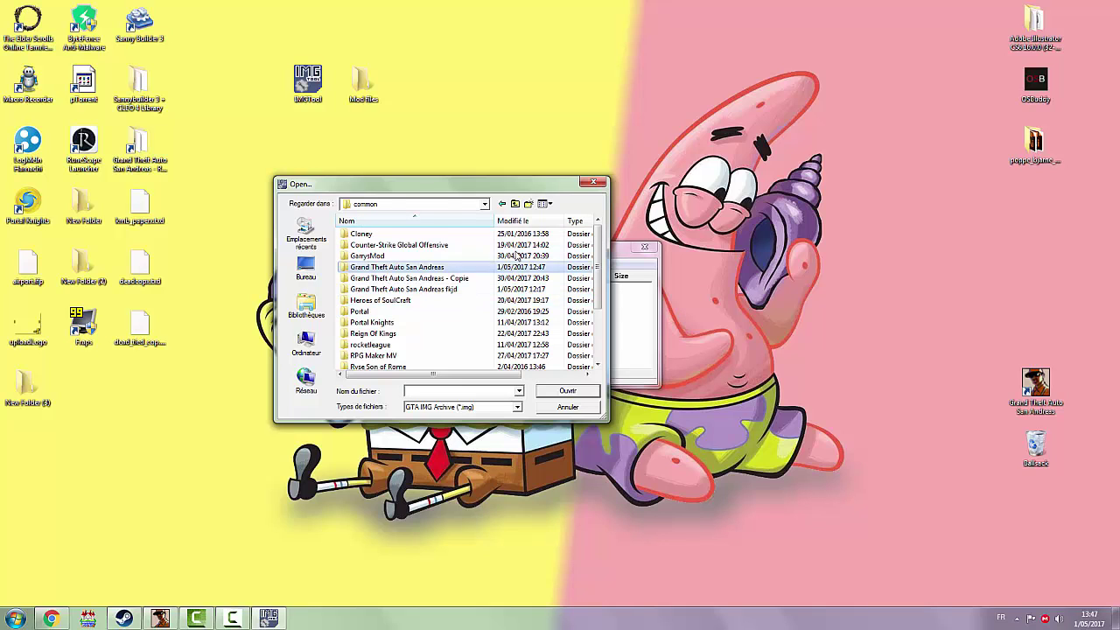
pyautogui.press('Return')
pyautogui.press('m')
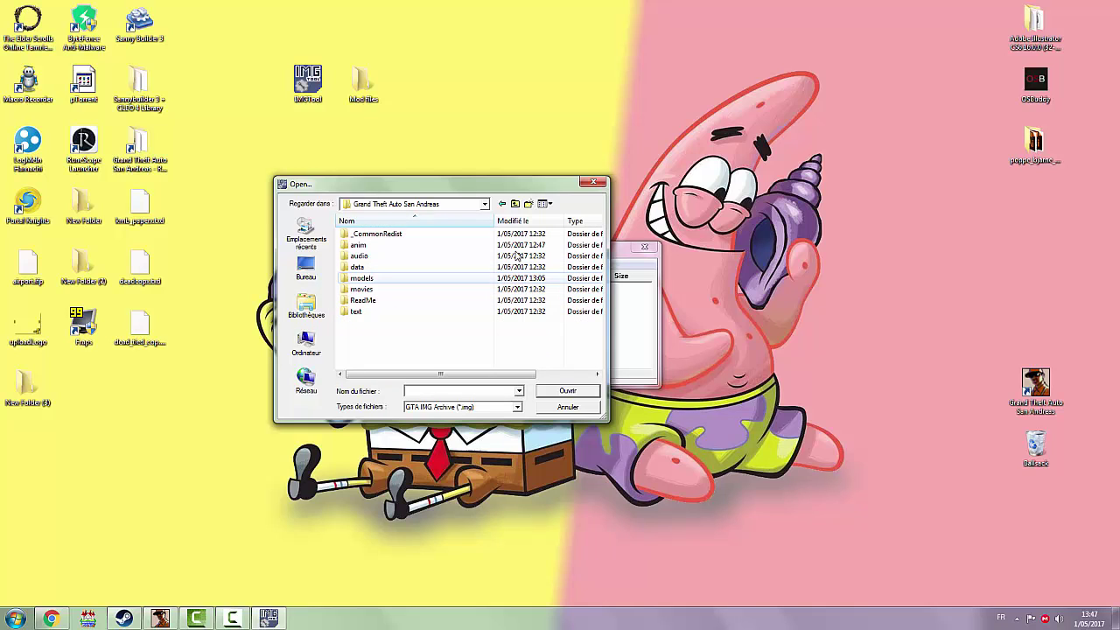
pyautogui.press('Return')
pyautogui.write('gta3')
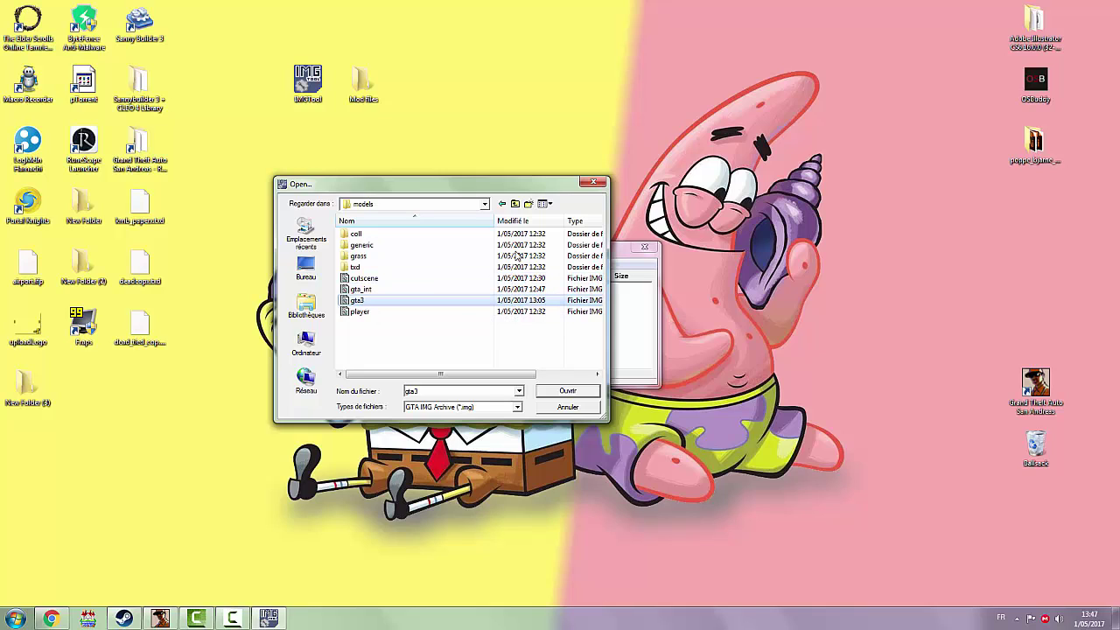
pyautogui.press('Tab')
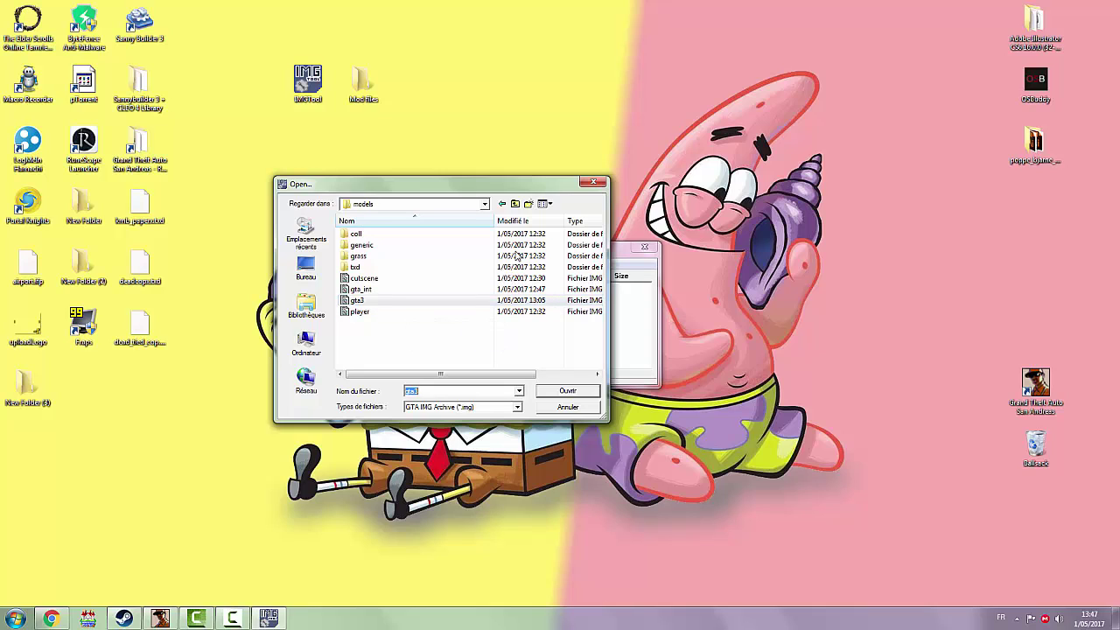
pyautogui.press('Return')
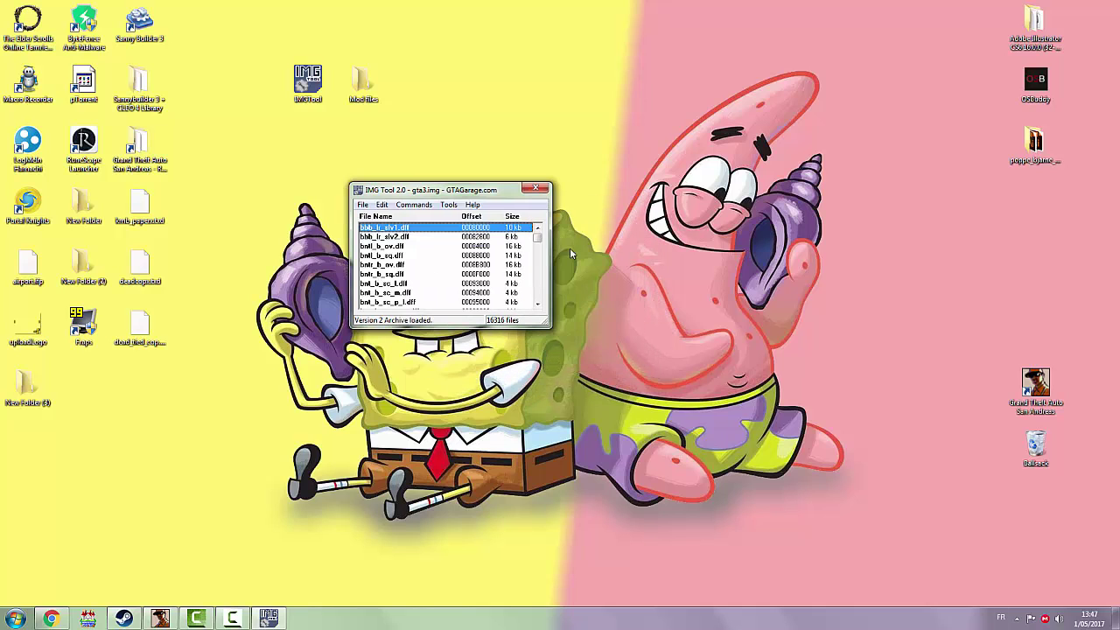
# Step: Open the Mod files folder from the desktop
pyautogui.click(570, 248)
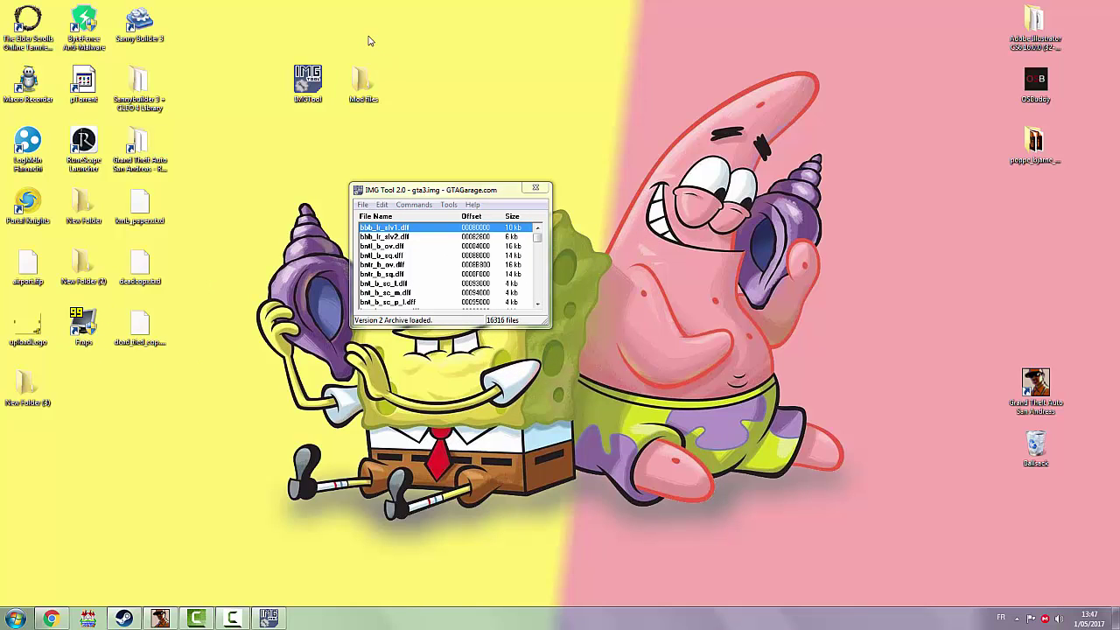
pyautogui.moveTo(379, 96)
pyautogui.mouseDown()
pyautogui.moveTo(427, 105)
pyautogui.moveTo(412, 101)
pyautogui.mouseUp()
pyautogui.click(517, 108)
pyautogui.doubleClick(363, 99)
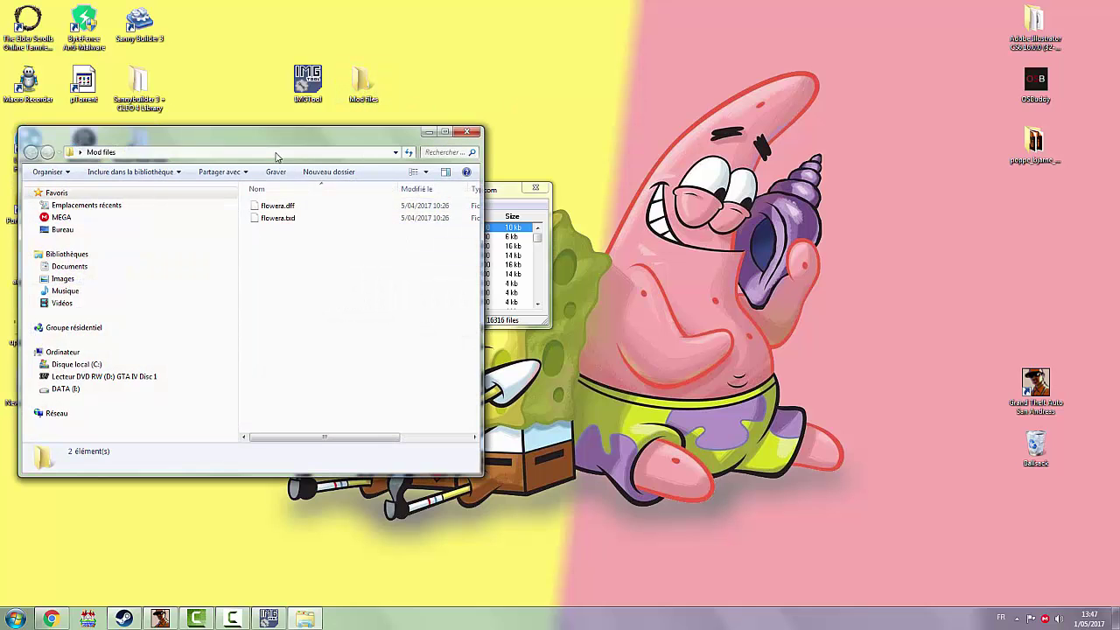
# Step: Position the Mod files window, showing flowera.dff and flowera.txd, beside the archive window
pyautogui.moveTo(301, 151); pyautogui.dragTo(751, 201)
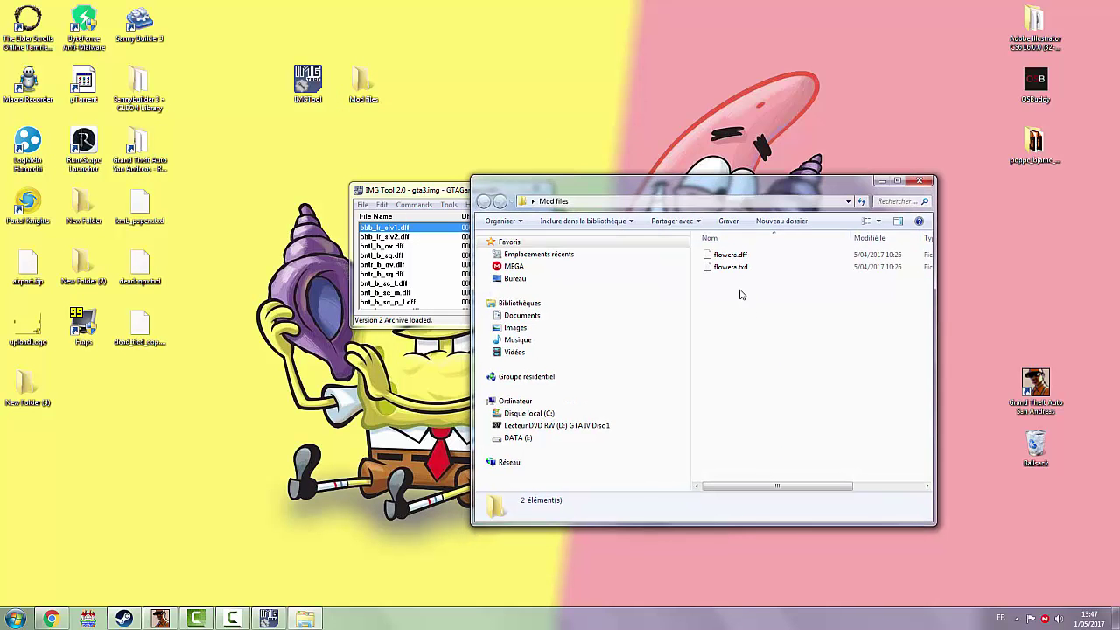
pyautogui.click(733, 268)
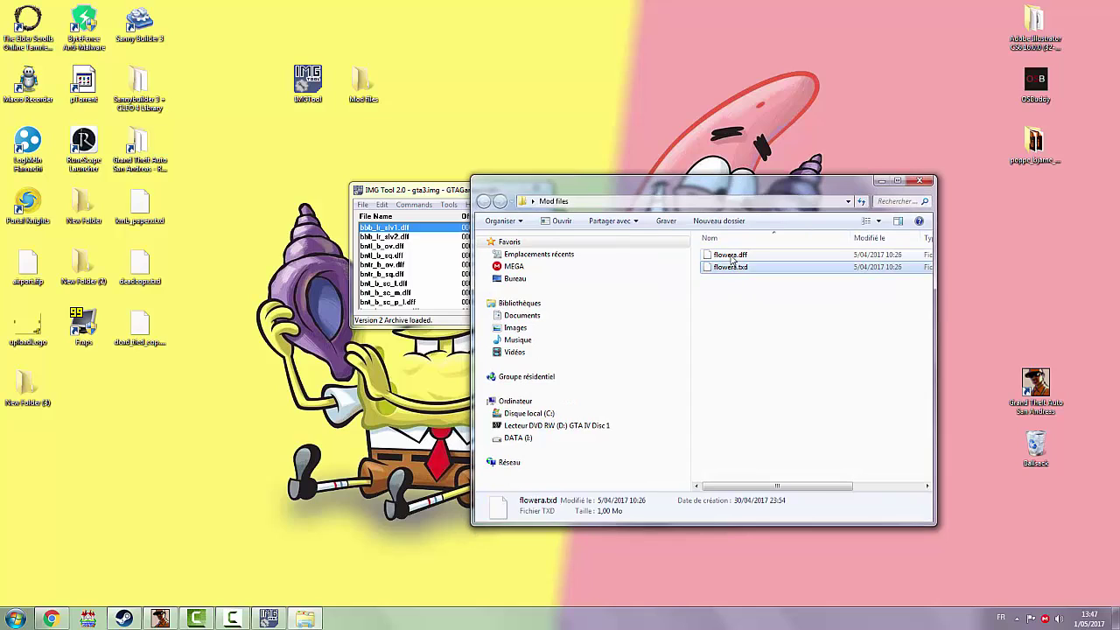
pyautogui.click(739, 295)
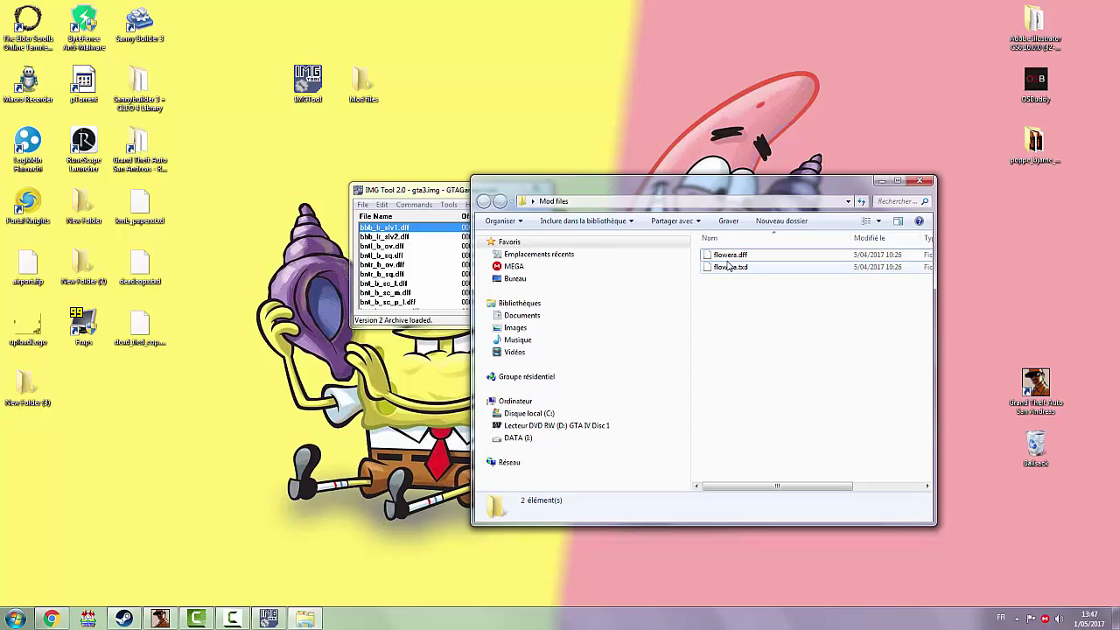
pyautogui.click(831, 162)
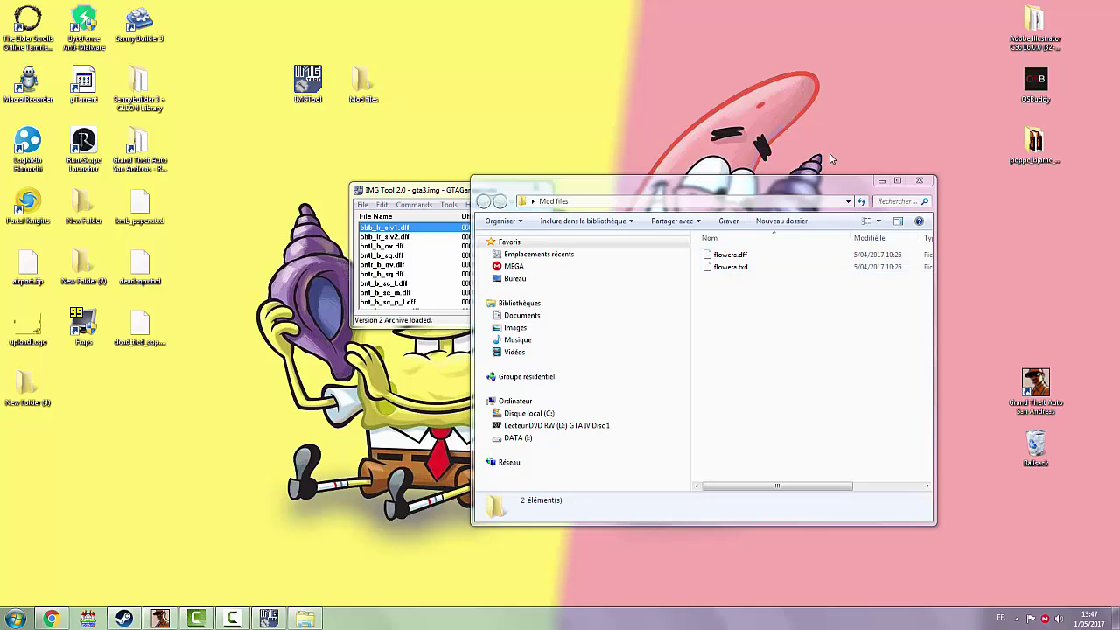
pyautogui.moveTo(721, 191); pyautogui.dragTo(777, 182)
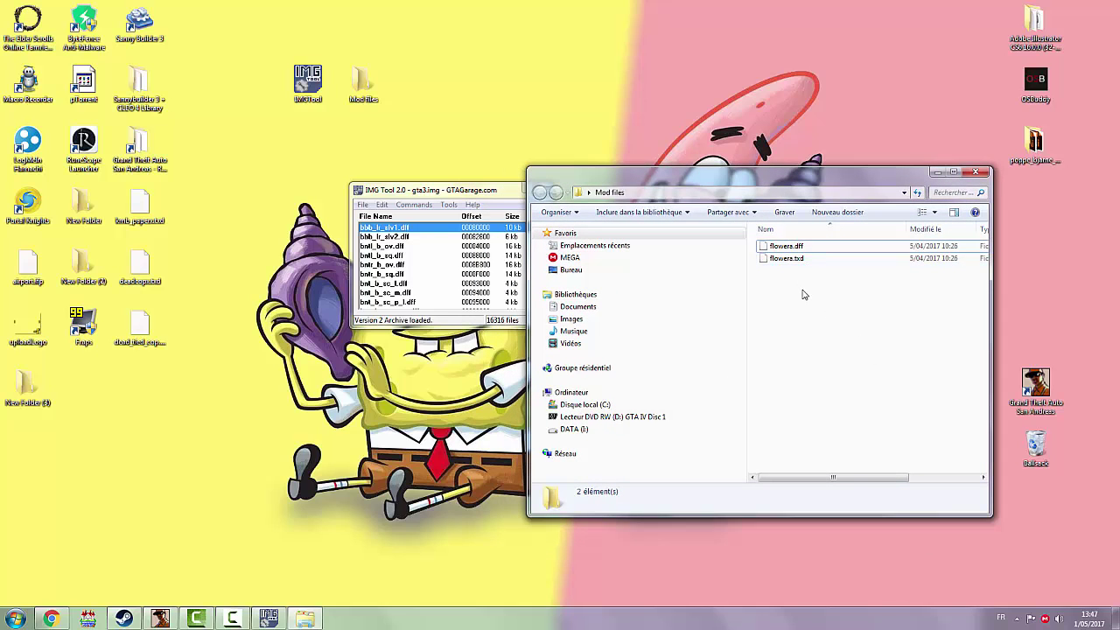
pyautogui.moveTo(802, 261)
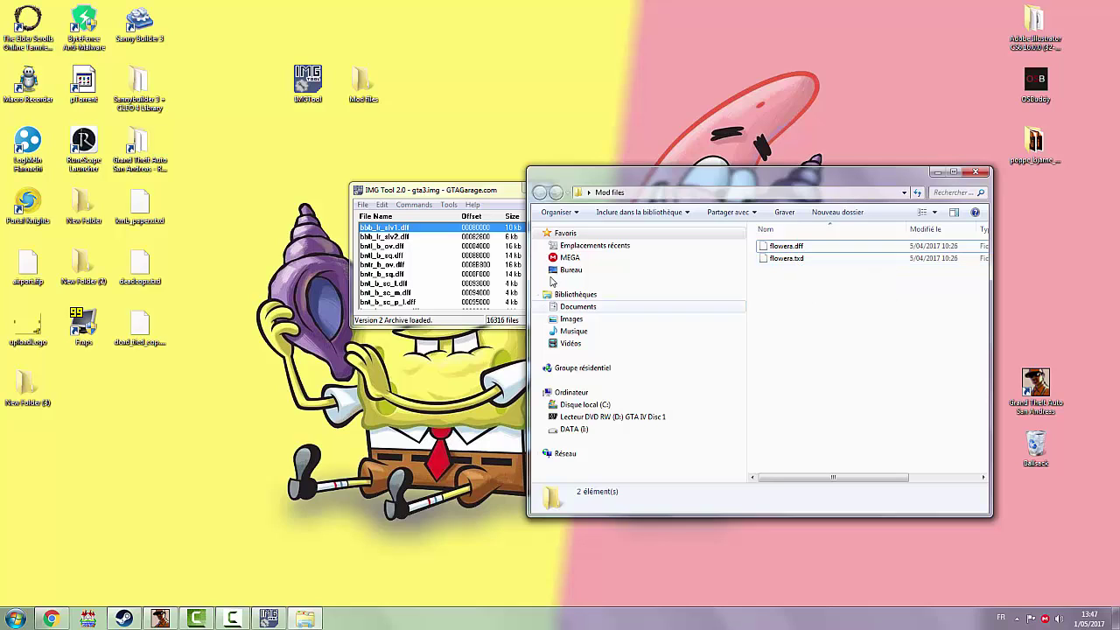
pyautogui.click(368, 182)
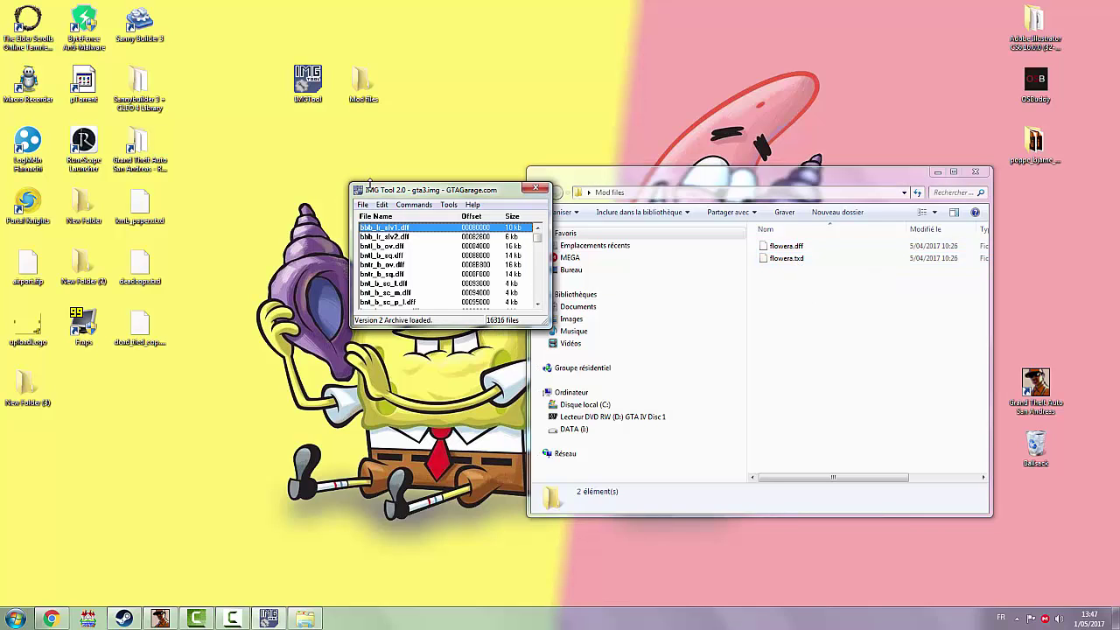
# Step: Search gta3.img for flowera.dff, locating its 158 kb entry
pyautogui.moveTo(369, 182); pyautogui.dragTo(301, 170)
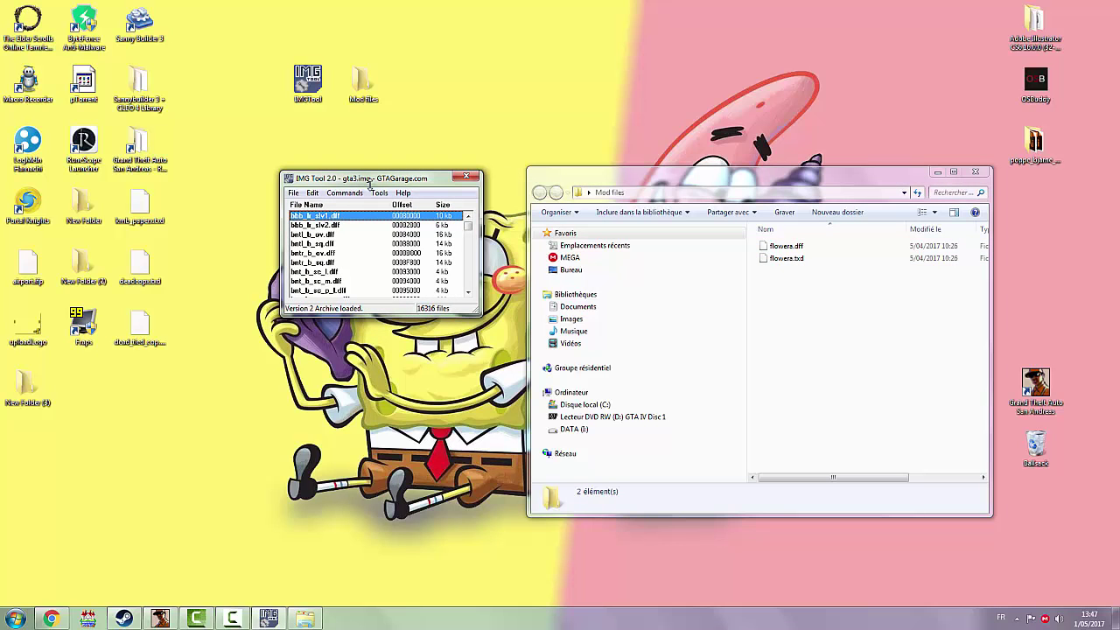
pyautogui.hotkey('alt', 'e')
pyautogui.press('Escape')
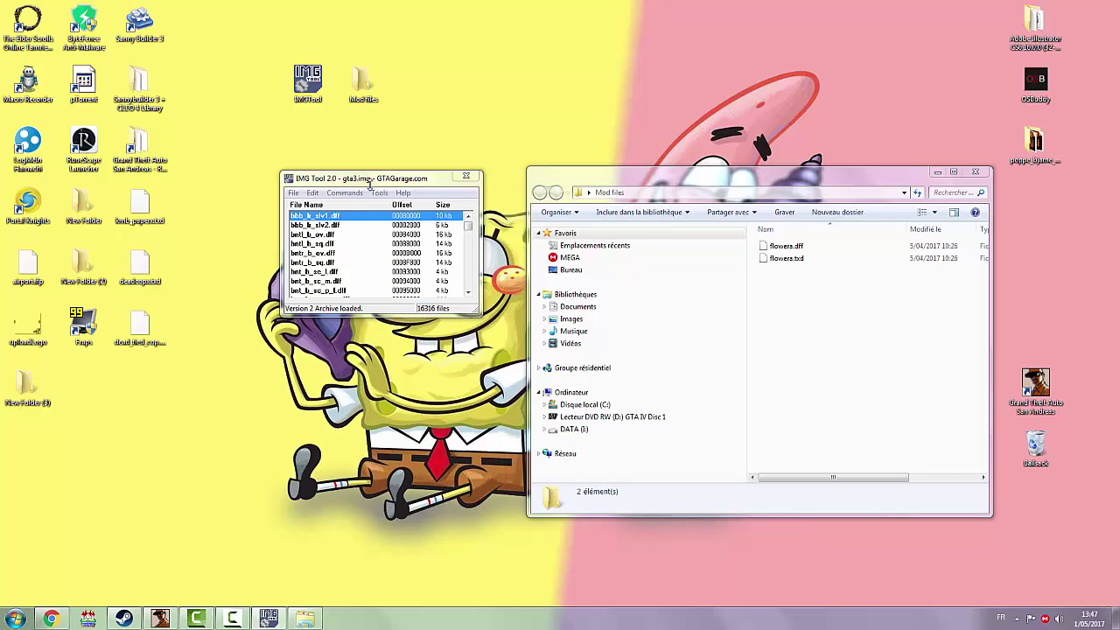
pyautogui.hotkey('ctrl', 'f')
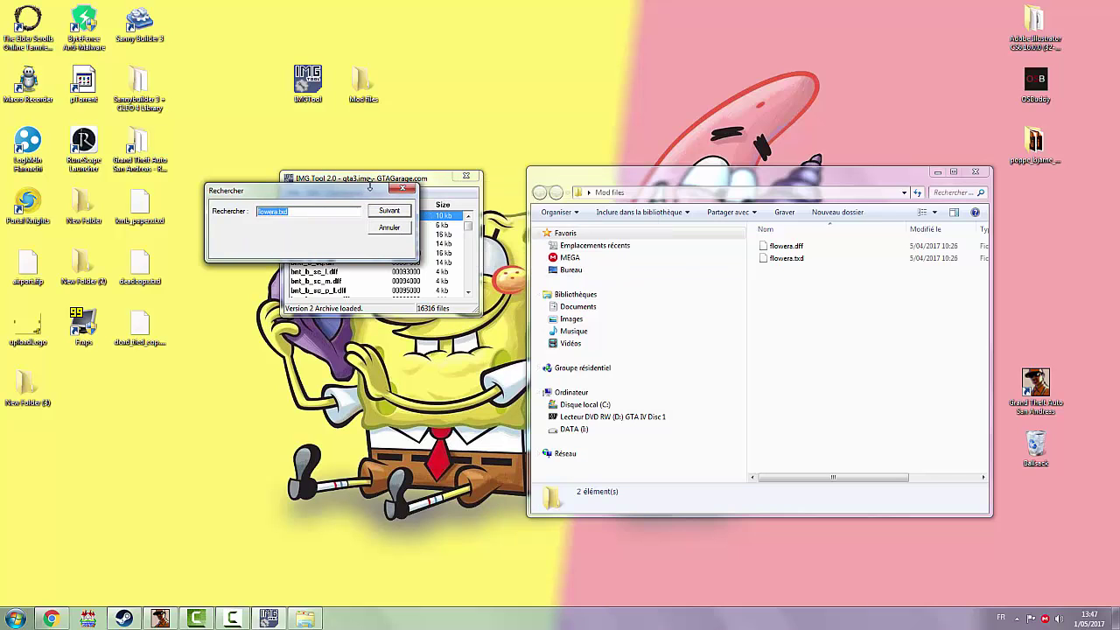
pyautogui.write('flo')
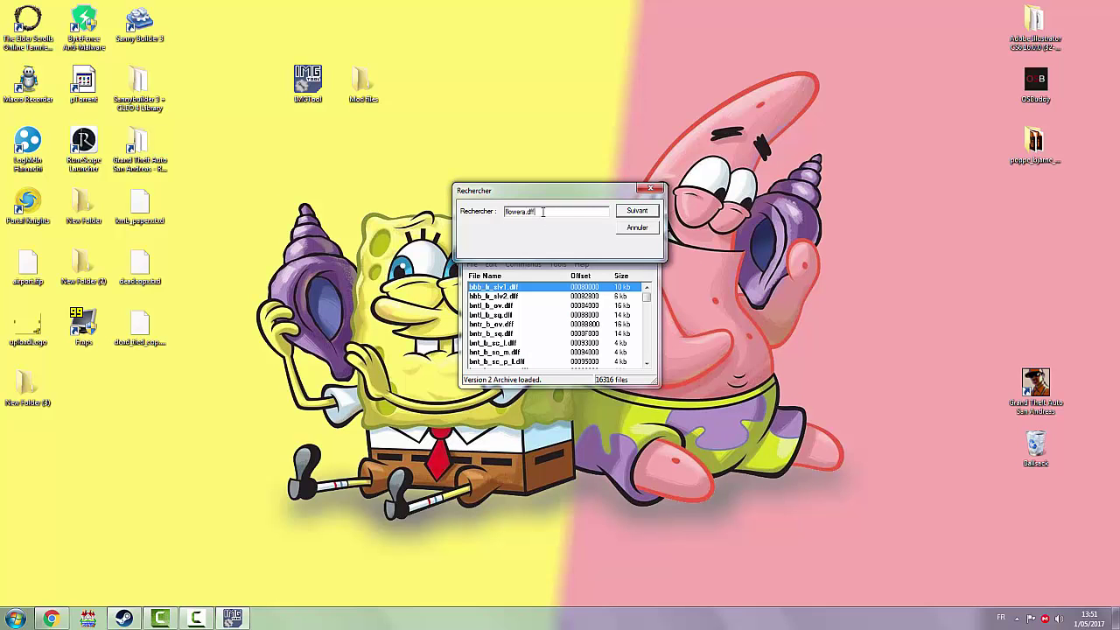
pyautogui.press('Return')
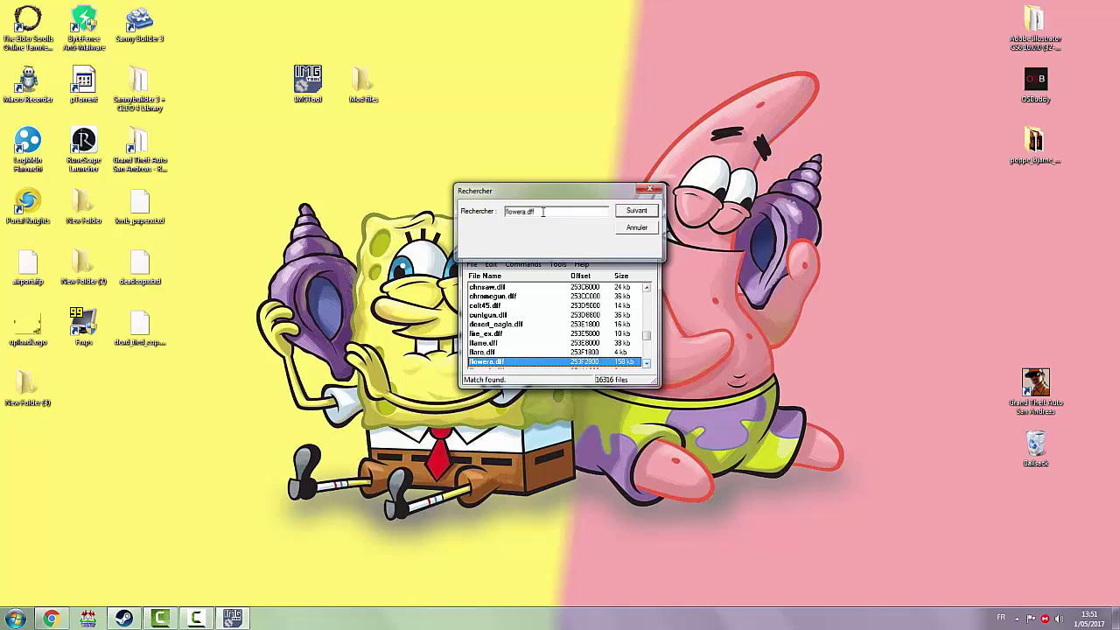
pyautogui.press('Escape')
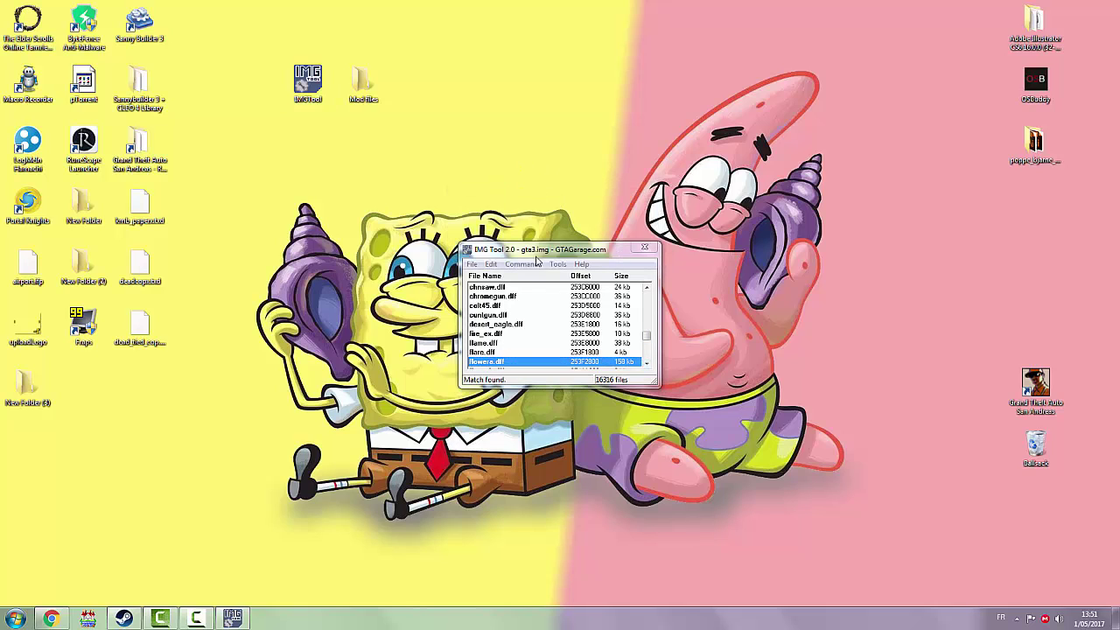
pyautogui.click(499, 254)
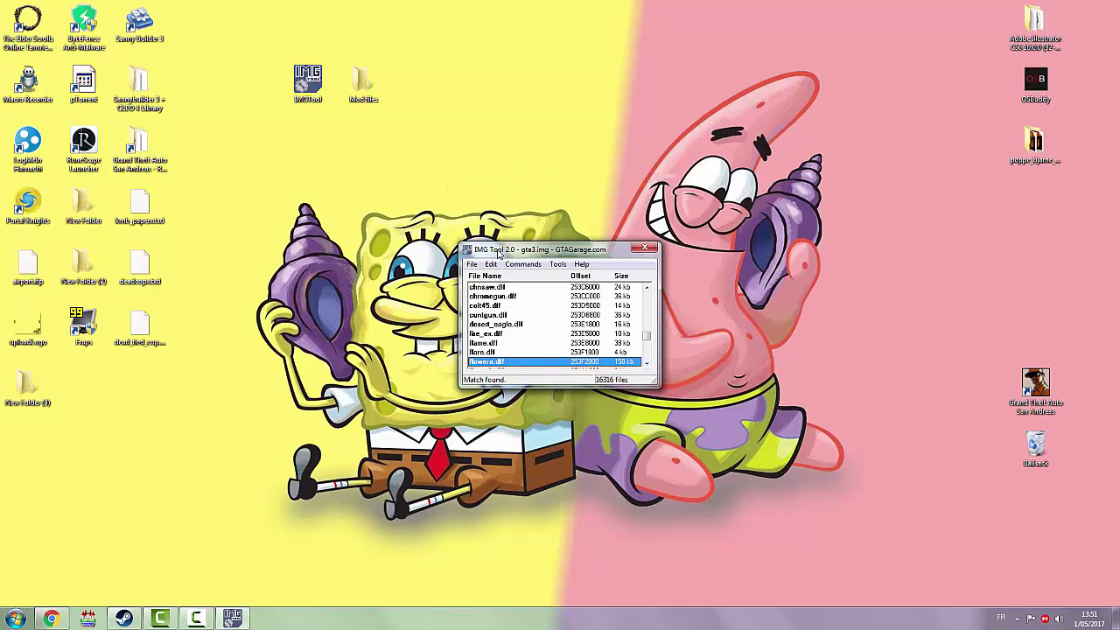
# Step: Replace flowera.dff in gta3.img with the modded flowera.dff from Mod files
pyautogui.hotkey('alt', 'c')
pyautogui.press('Down')
pyautogui.press('Down')
pyautogui.press('Down')
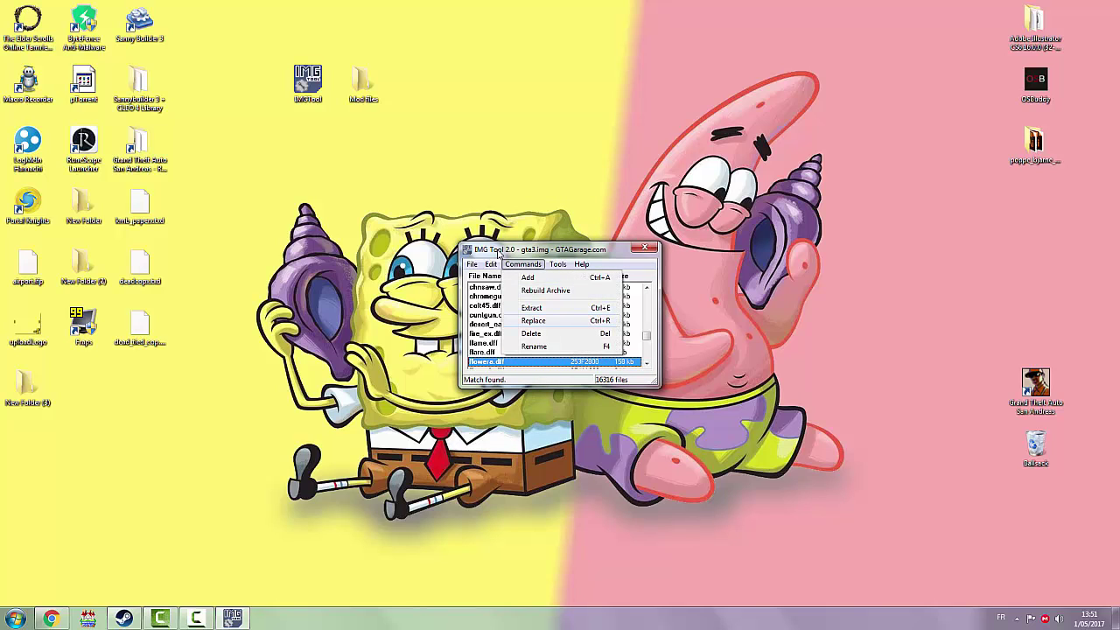
pyautogui.press('Return')
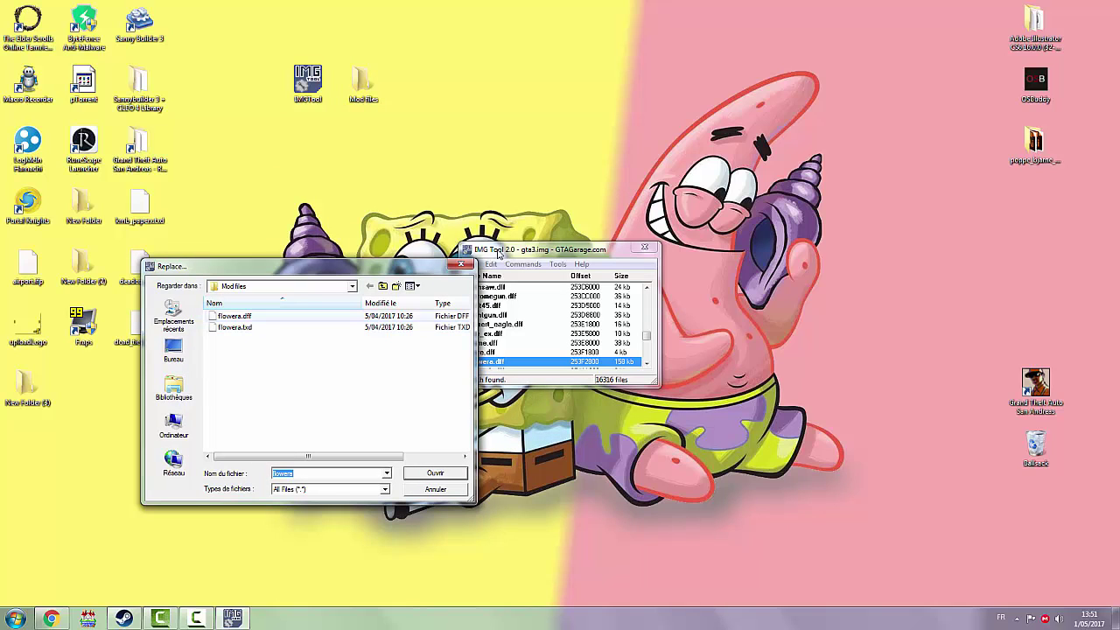
pyautogui.hotkey('shift', 'Tab')
pyautogui.press('Return')
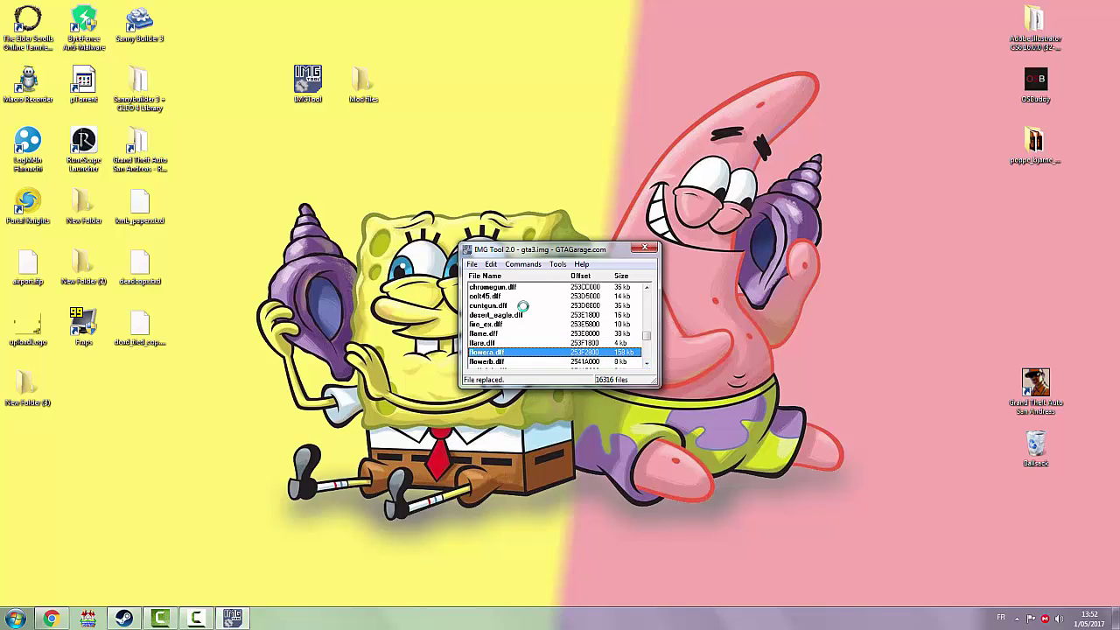
# Step: Move the IMG Tool window left and check the mod flowera.txd file's details
pyautogui.hotkey('alt', 'f')
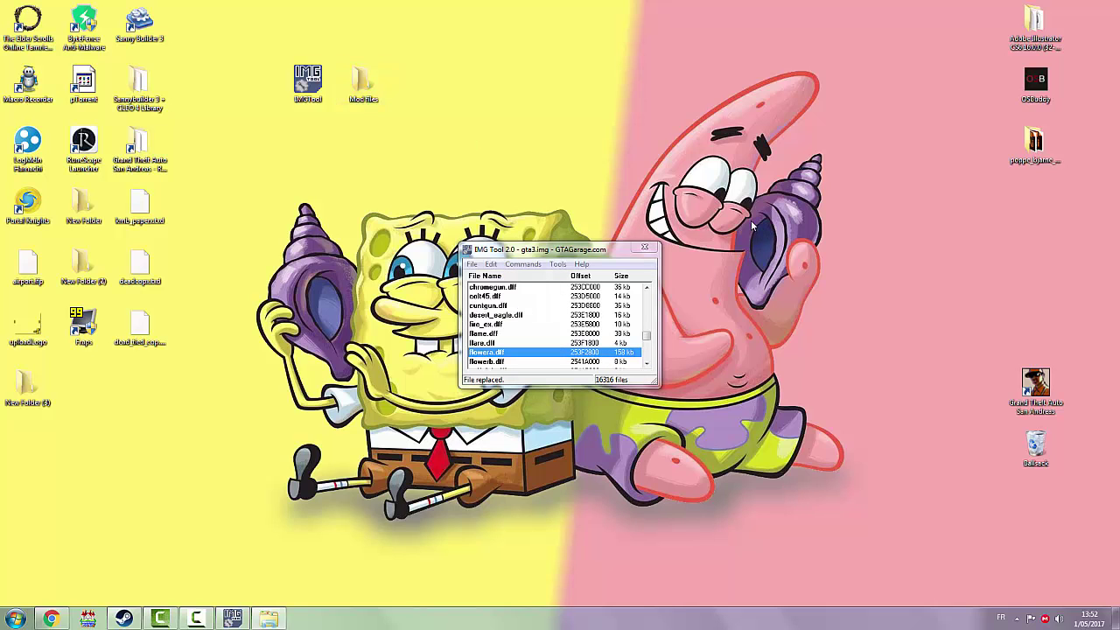
pyautogui.click(518, 252)
pyautogui.moveTo(518, 253); pyautogui.dragTo(292, 238)
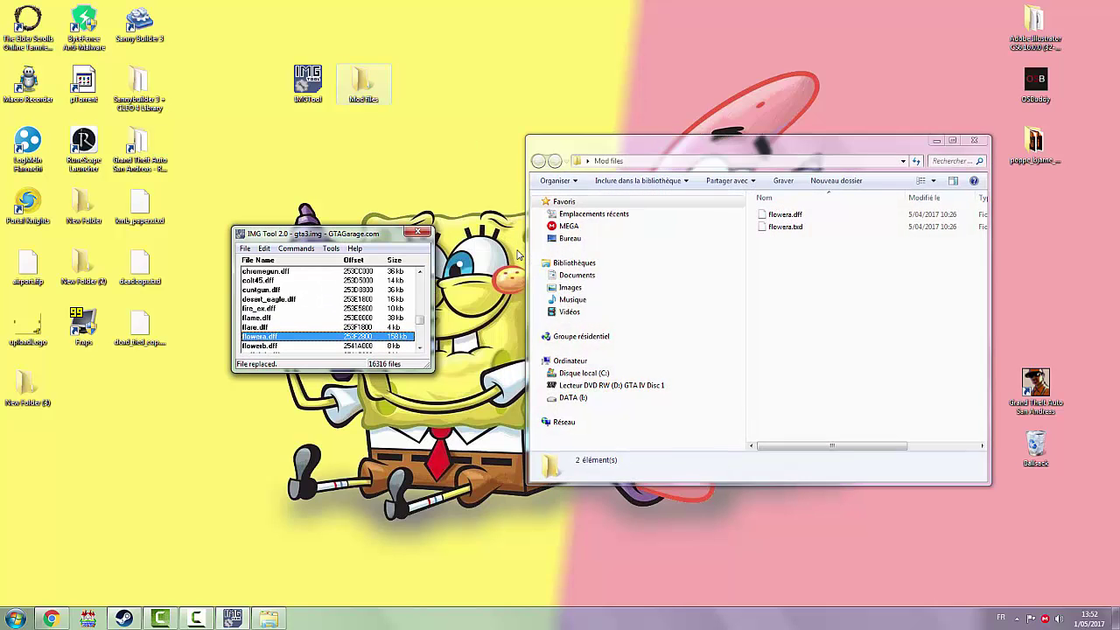
pyautogui.click(794, 228)
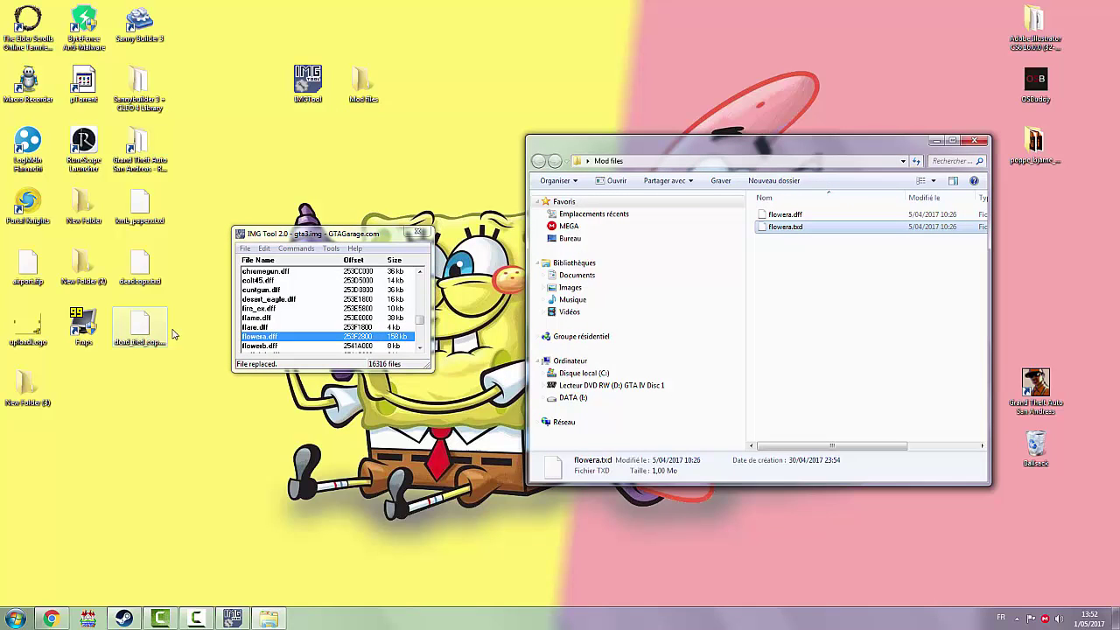
pyautogui.click(276, 241)
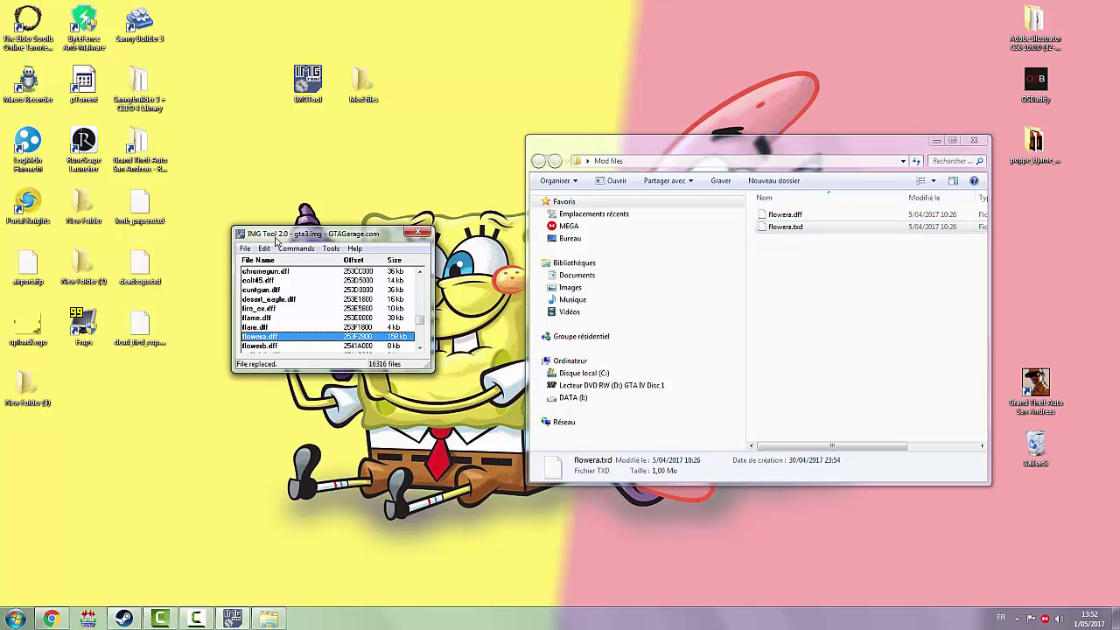
# Step: Change the search to flowera.txd and find its 1034 kb entry in gta3.img
pyautogui.hotkey('alt', 'e')
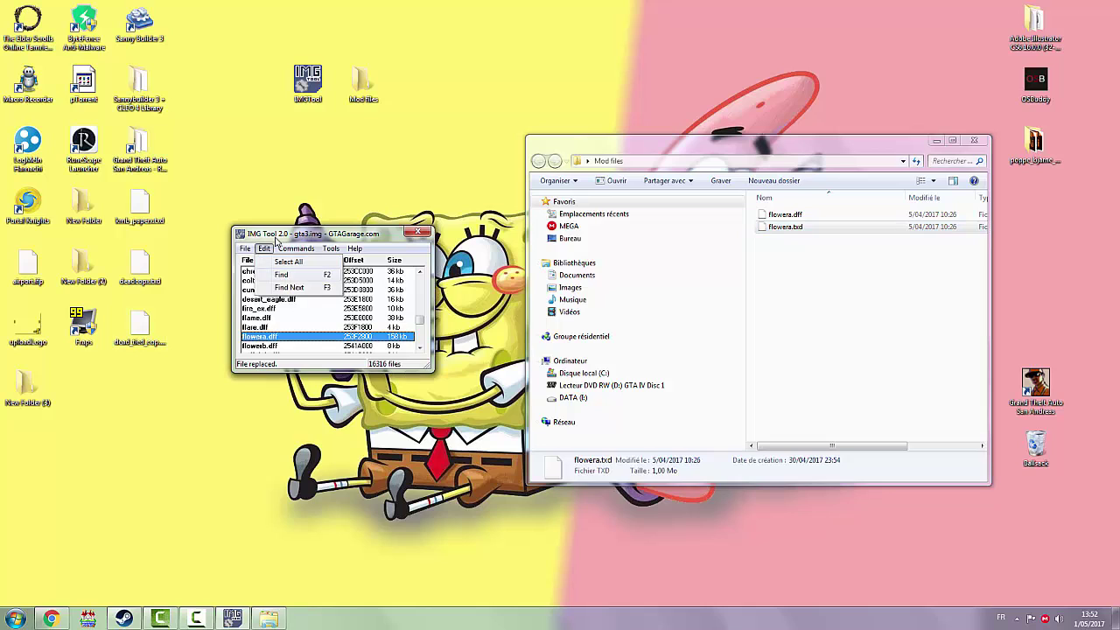
pyautogui.hotkey('alt', 'Tab')
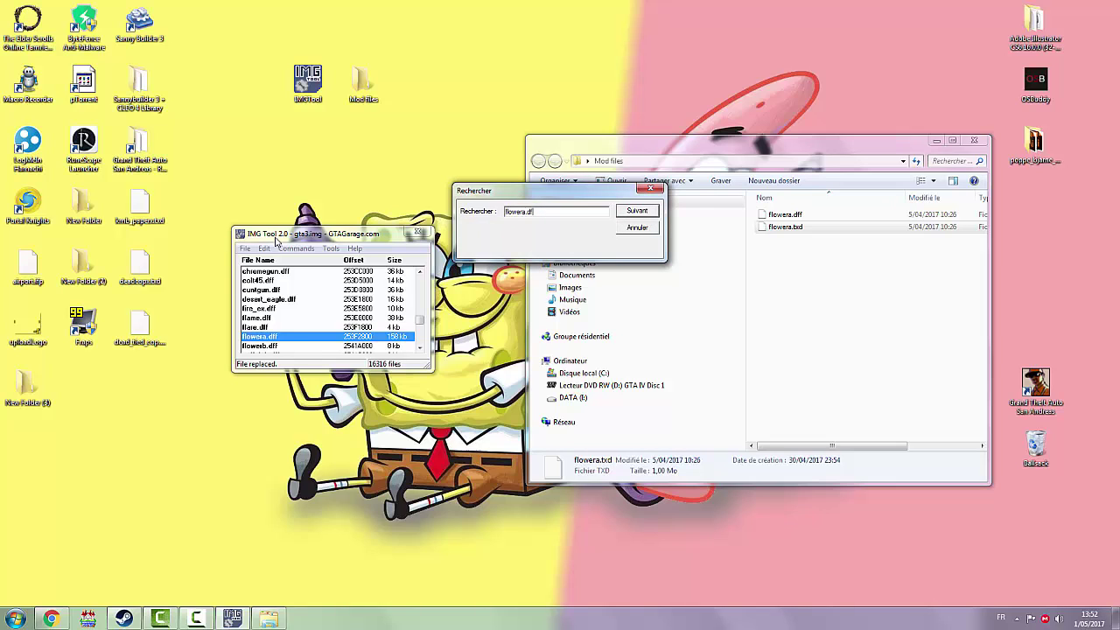
pyautogui.press('BackSpace')
pyautogui.press('BackSpace')
pyautogui.write('d')
pyautogui.press('Return')
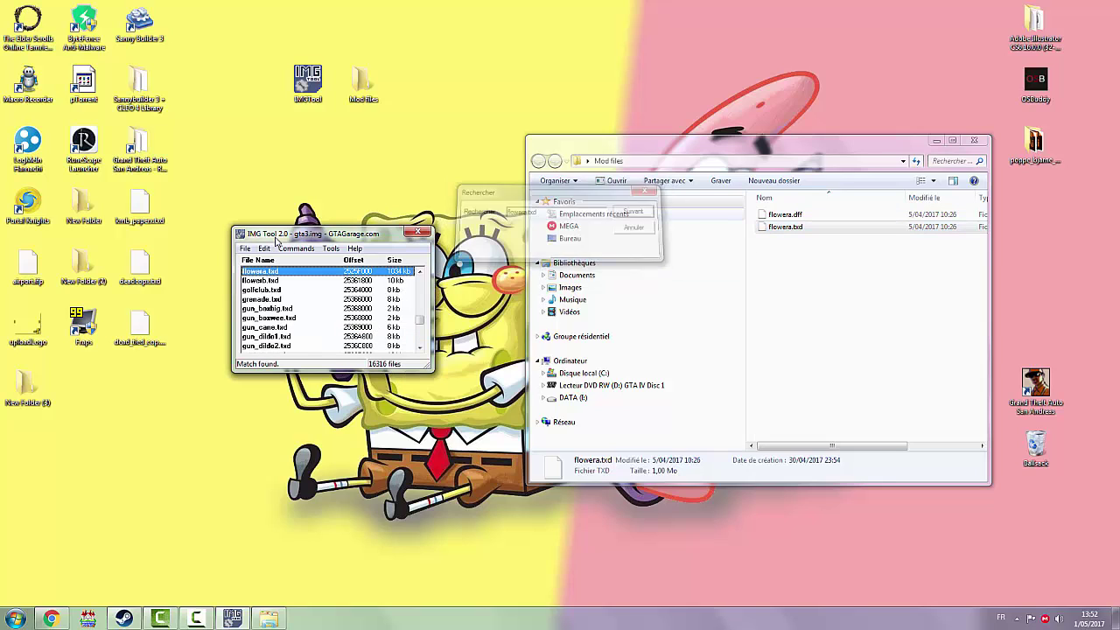
# Step: Replace flowera.txd in gta3.img with the modded texture from Mod files
pyautogui.click(279, 245)
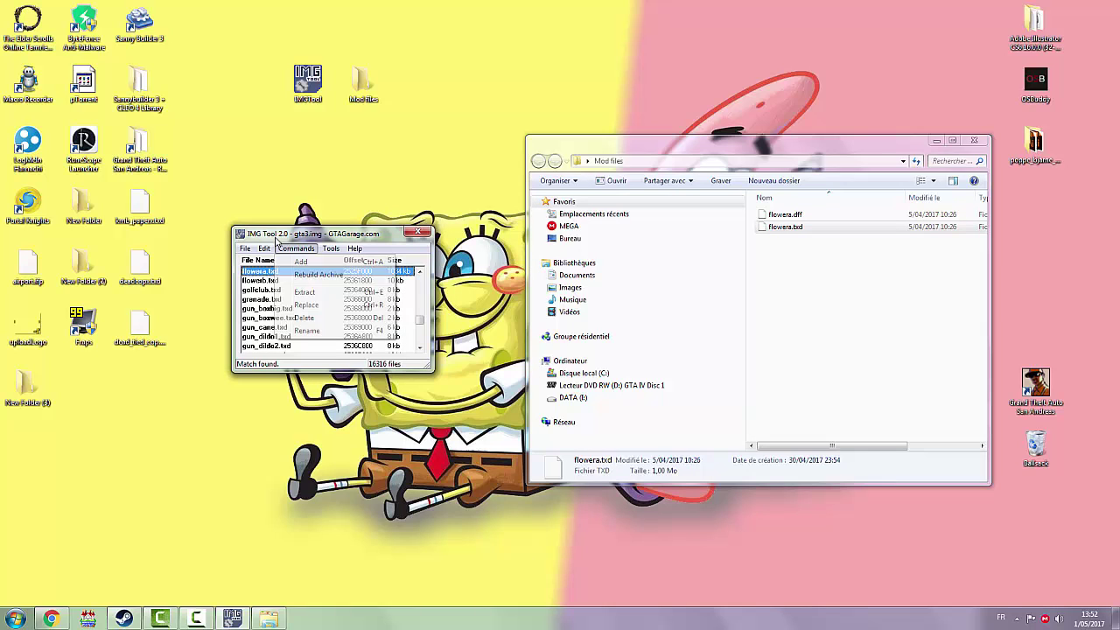
pyautogui.press('Down')
pyautogui.press('Down')
pyautogui.press('Down')
pyautogui.press('Return')
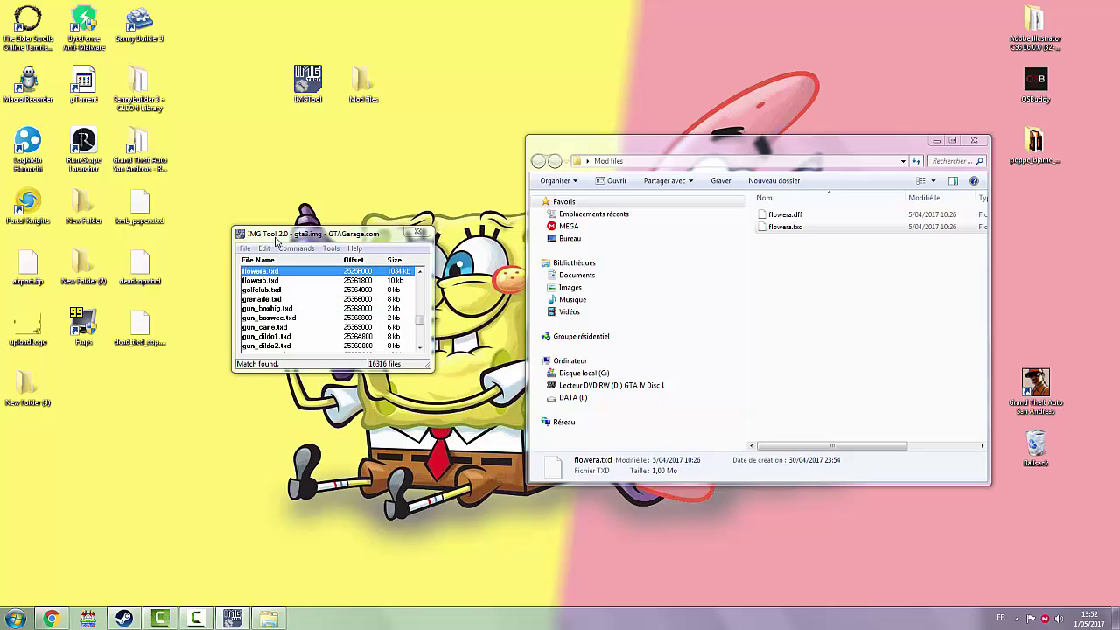
pyautogui.press('Down')
pyautogui.press('Down')
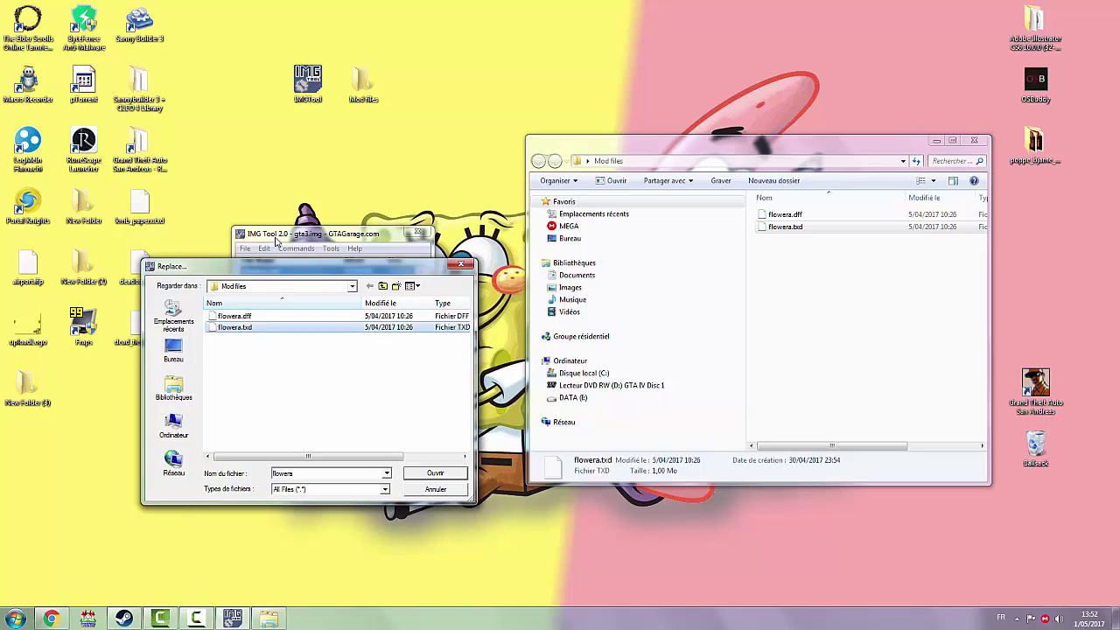
pyautogui.press('Return')
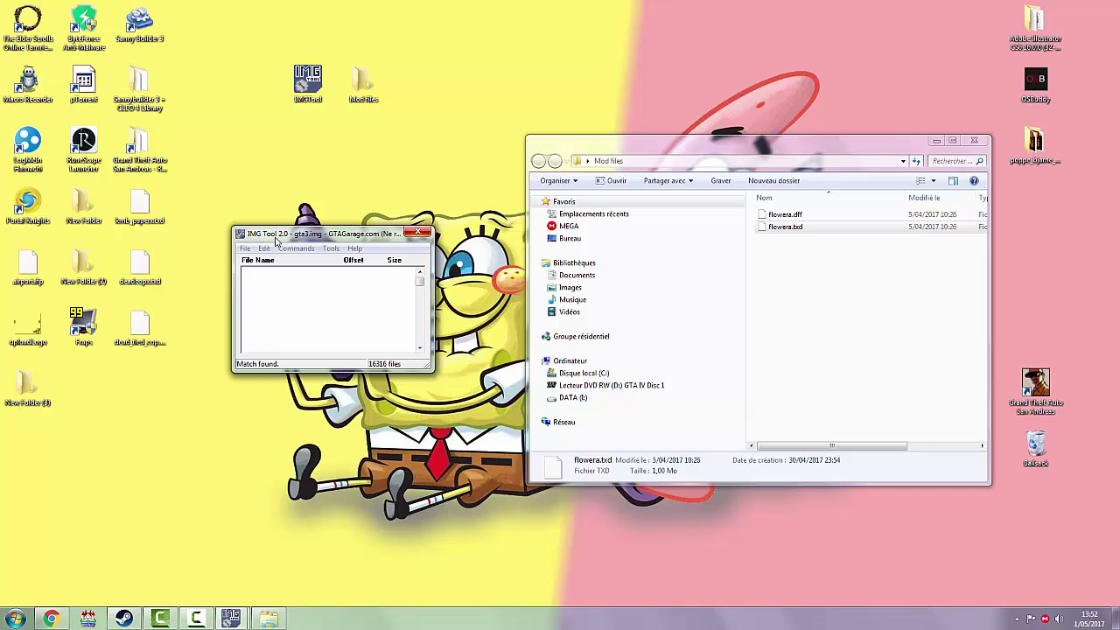
pyautogui.hotkey('alt', 'c')
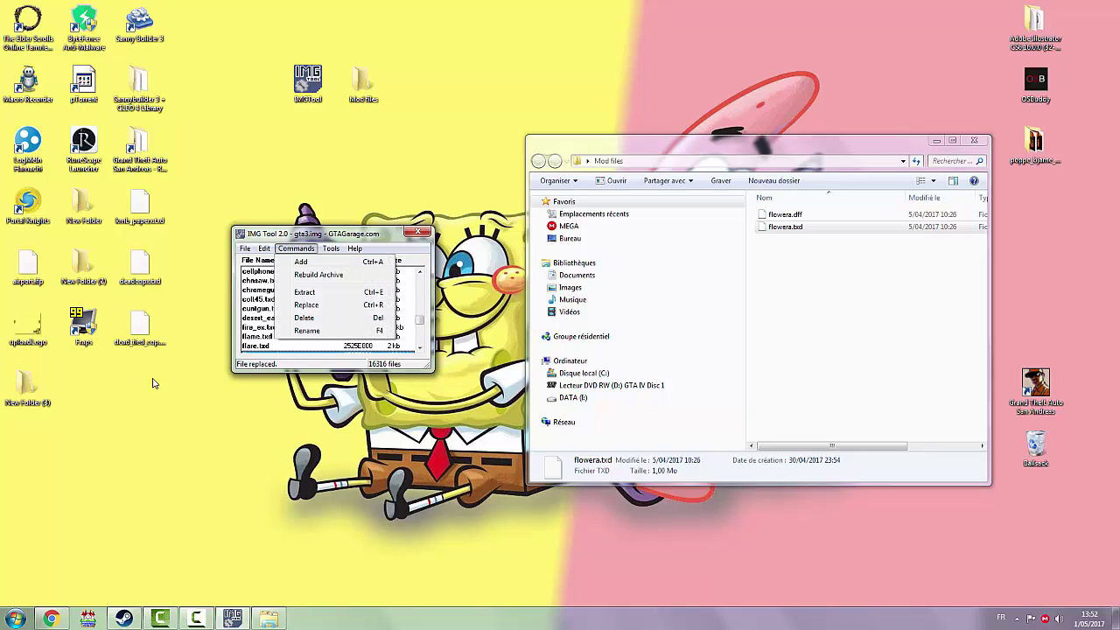
# Step: Rebuild gta3.img and confirm, finishing with 'Archive rebuilt in 28 secs.'
pyautogui.press('Down')
pyautogui.press('Return')
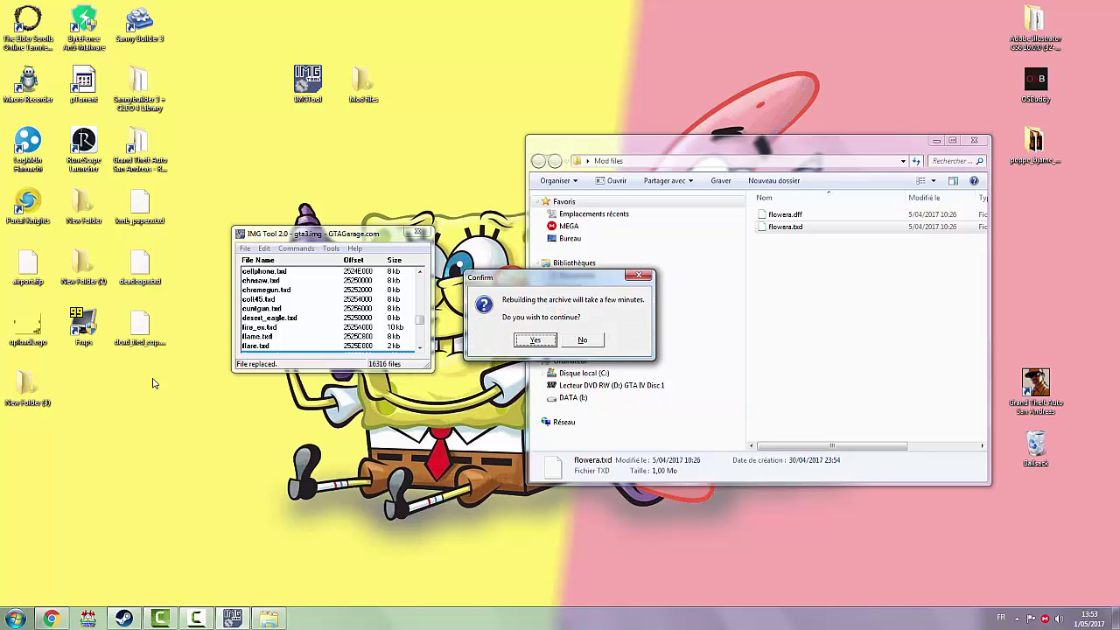
pyautogui.press('Return')
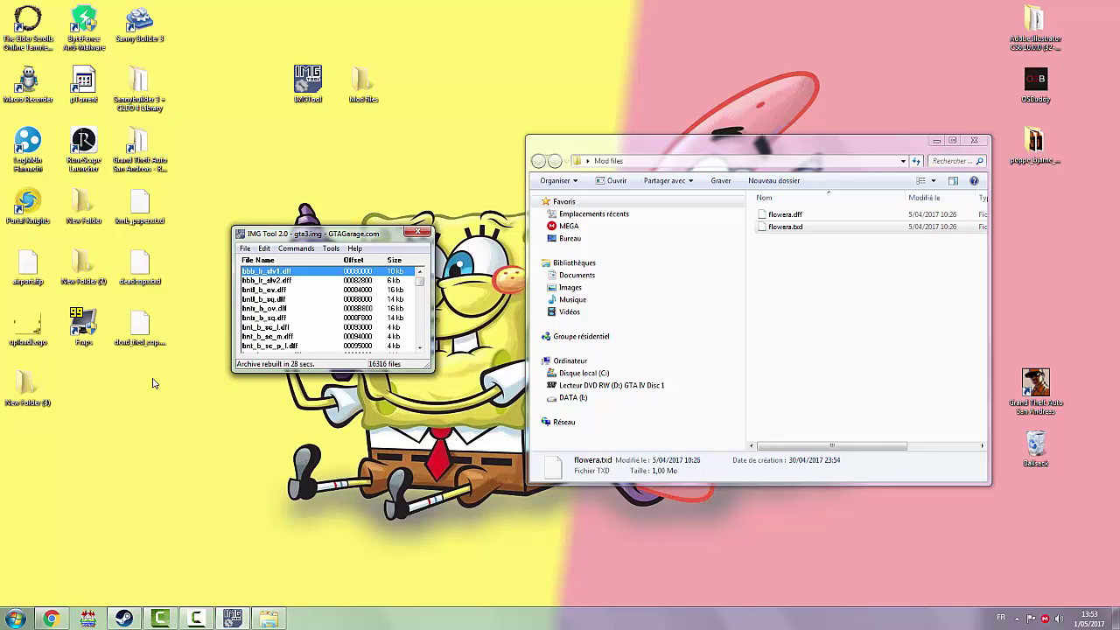
# Step: Close the IMG Tool window and reposition the remaining Mod files window
pyautogui.click(419, 232)
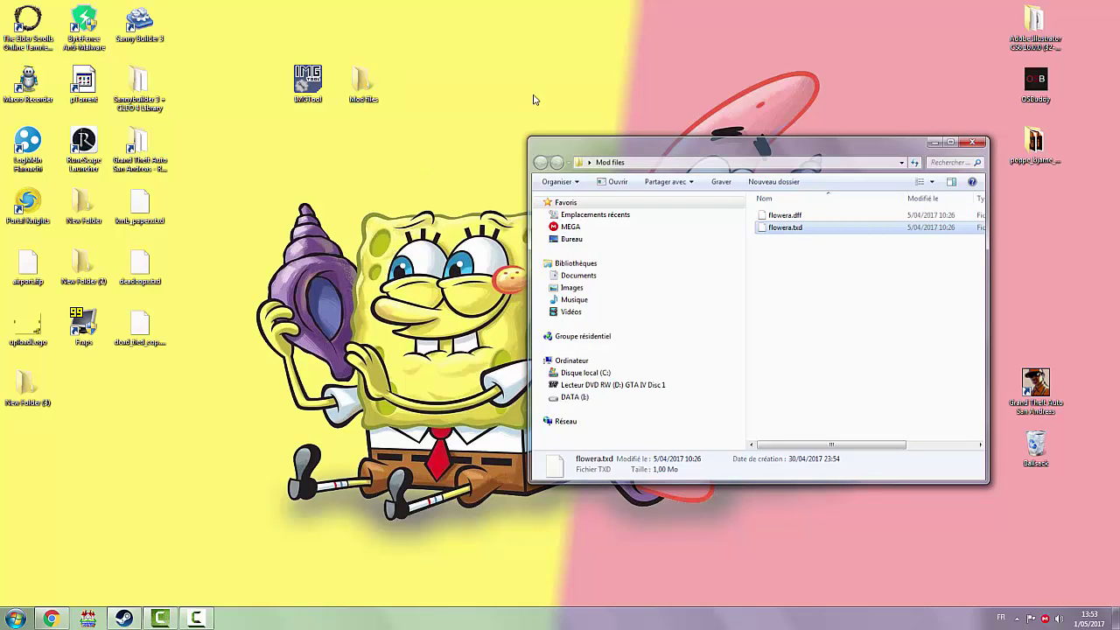
pyautogui.moveTo(558, 102)
pyautogui.mouseDown()
pyautogui.moveTo(618, 173)
pyautogui.moveTo(348, 109)
pyautogui.mouseUp()
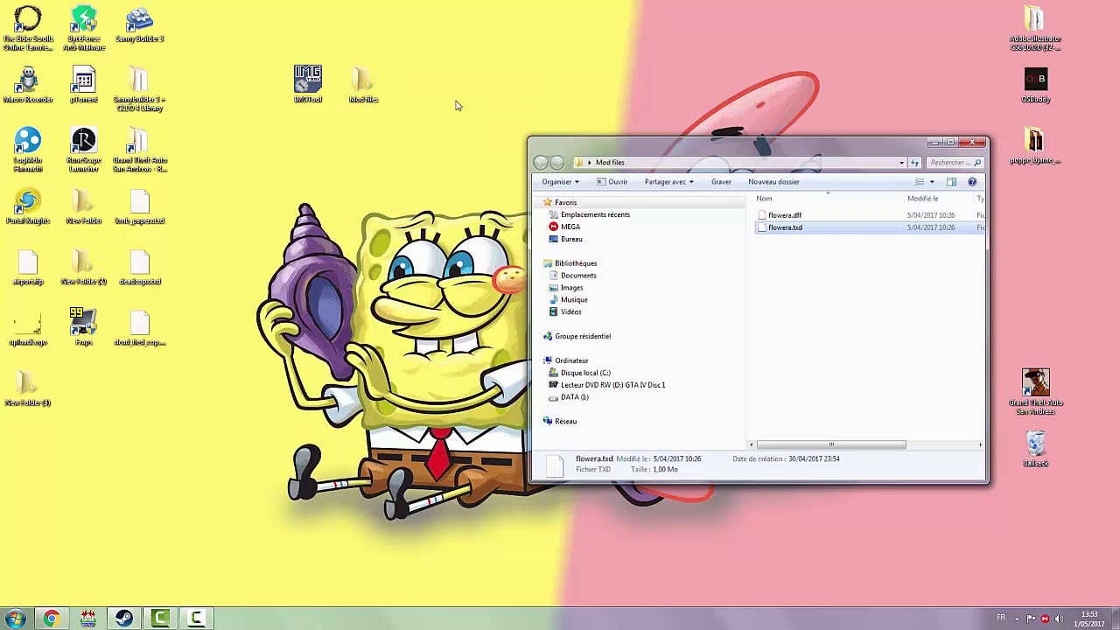